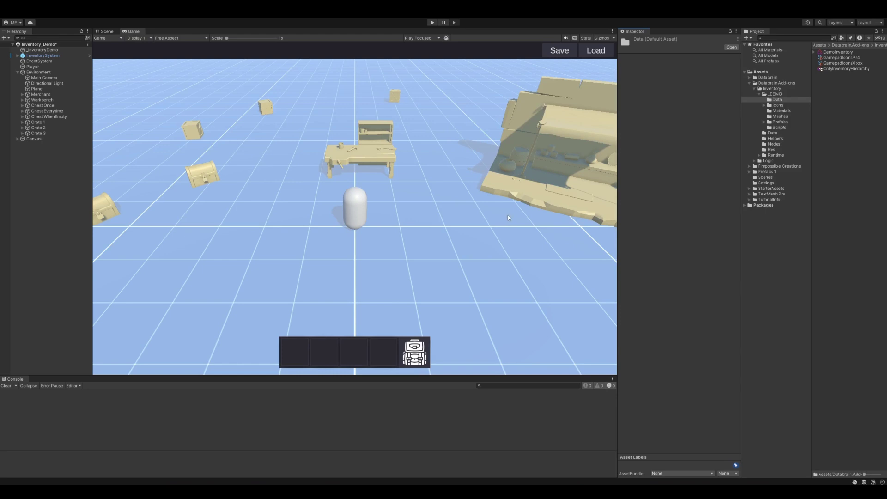
Select the DemoInventory data library asset in the Inventory Data folder
left_click(831, 52)
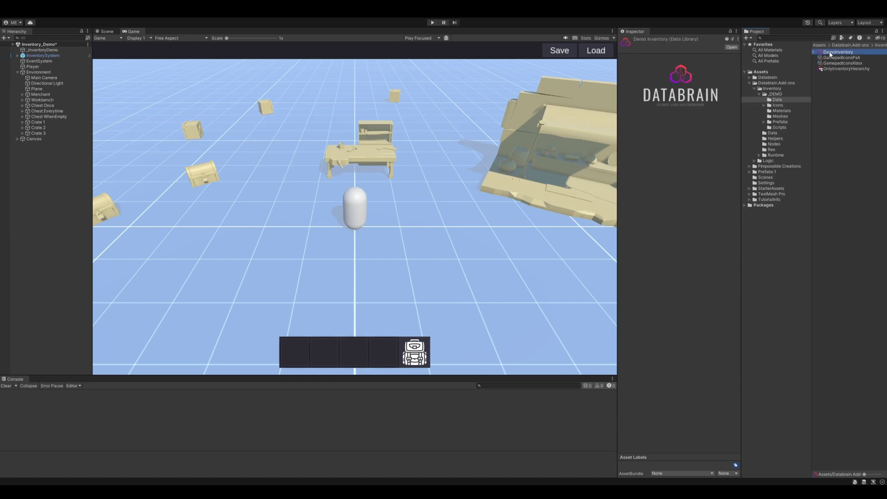
double_click(831, 53)
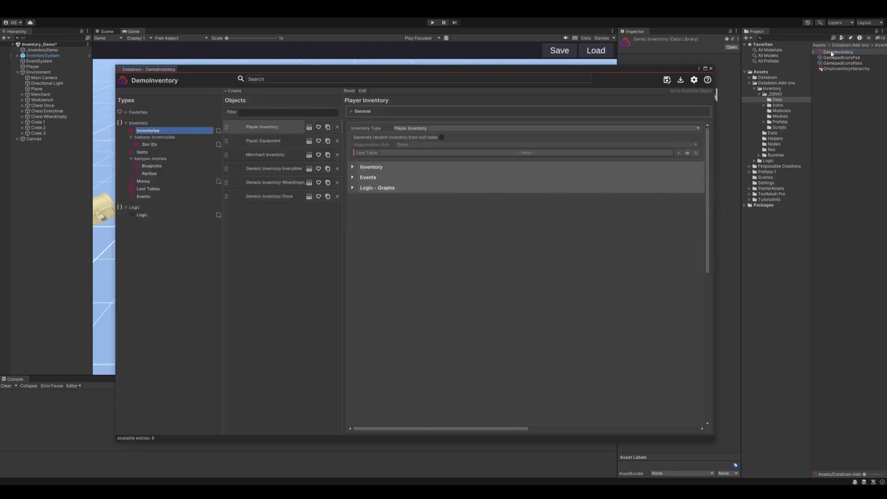
left_click_drag(540, 71, 498, 70)
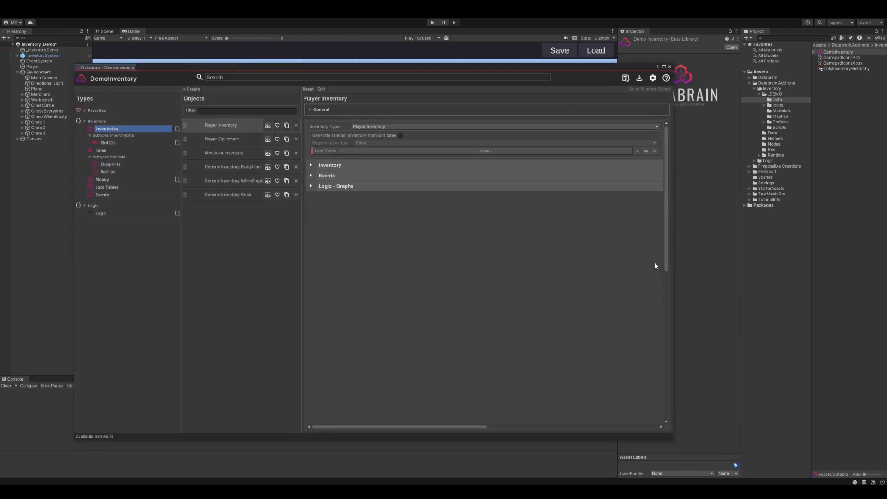
right_click(821, 87)
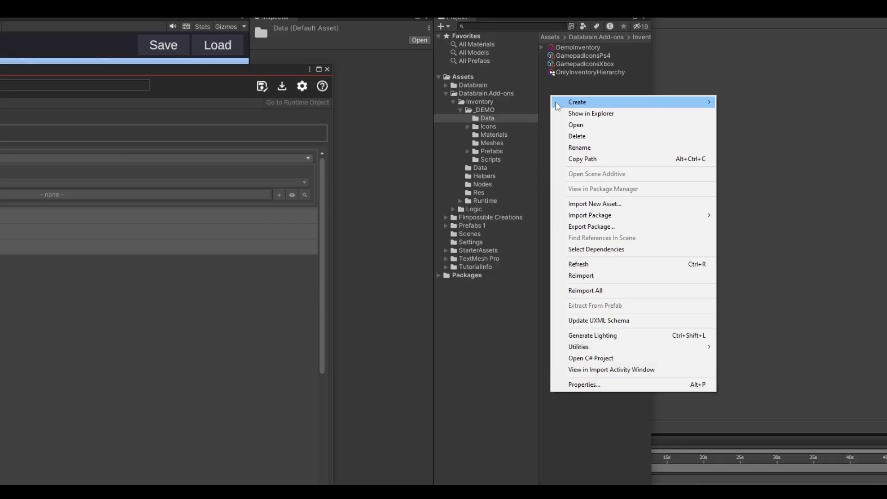
mouse_move(872, 87)
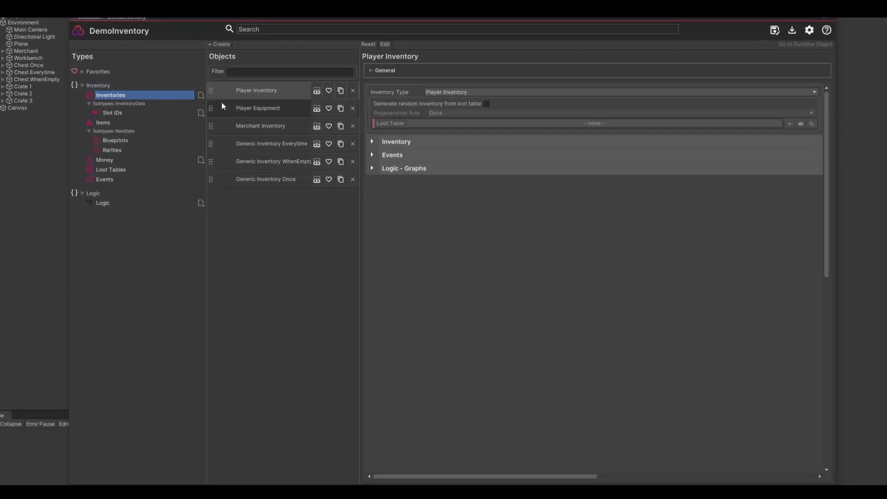
left_click(288, 111)
left_click(286, 125)
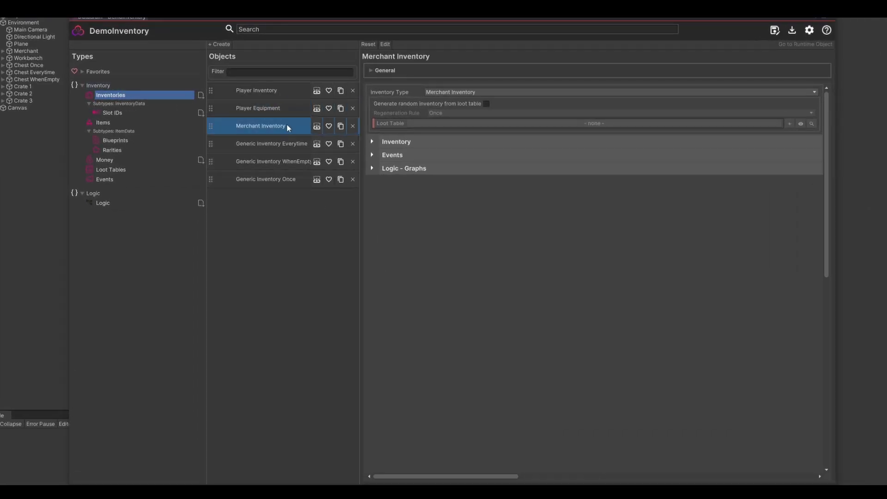
left_click(296, 143)
left_click(291, 162)
left_click(284, 179)
left_click(275, 91)
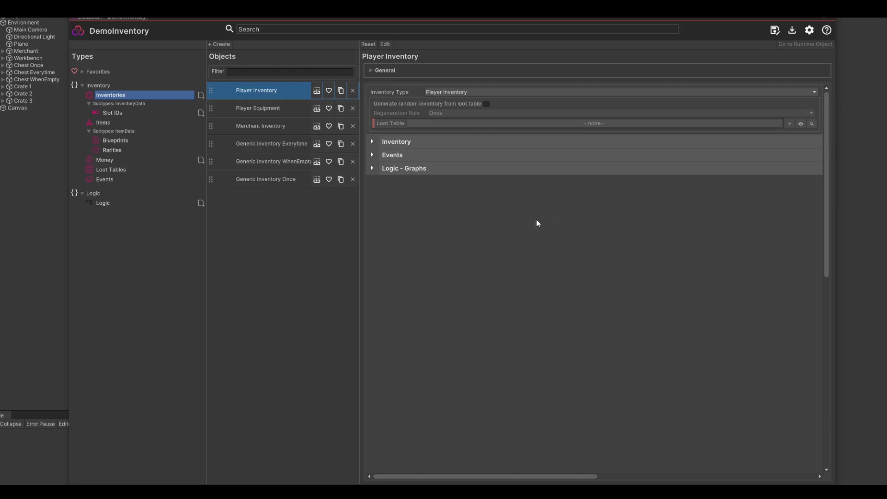
left_click(500, 92)
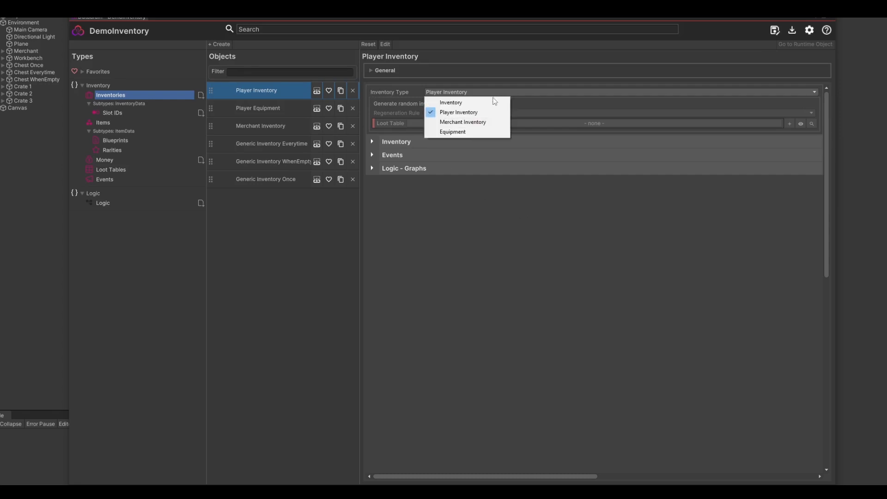
left_click(402, 94)
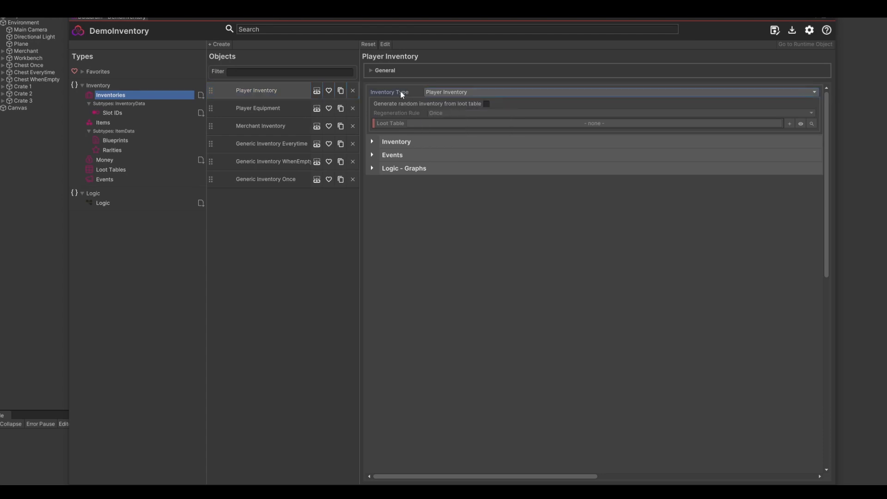
left_click(486, 104)
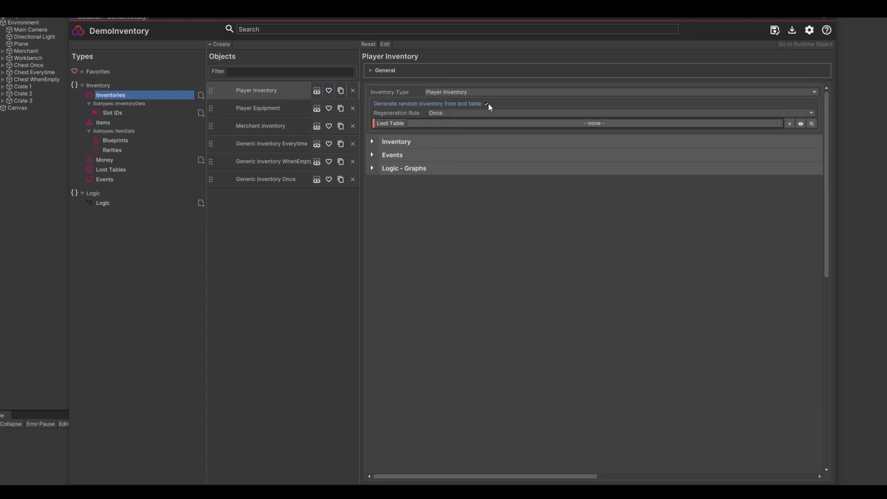
left_click(554, 123)
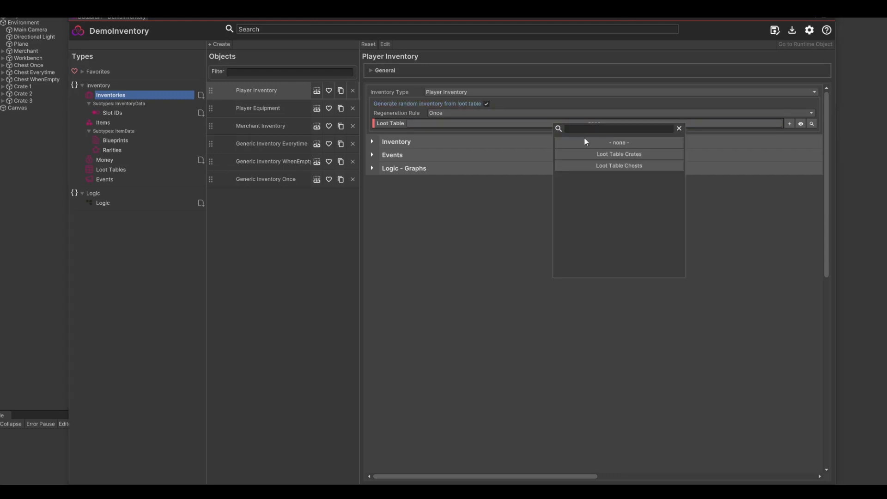
left_click(475, 215)
left_click(440, 115)
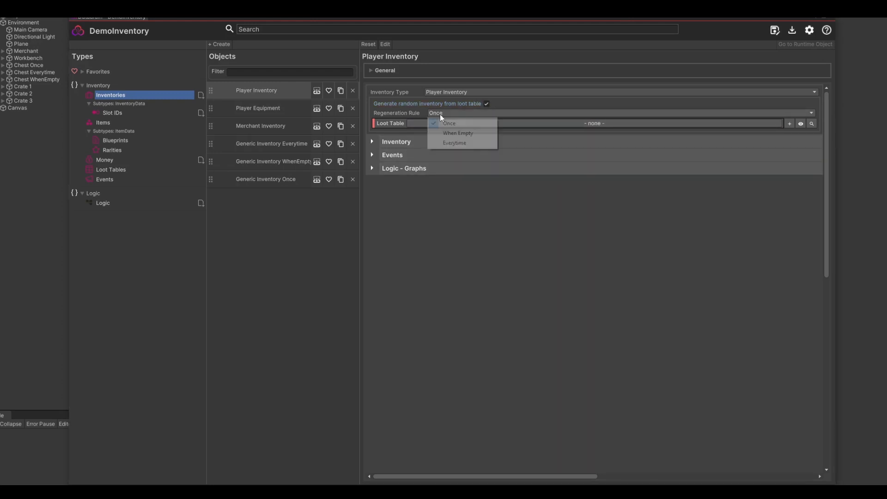
left_click(487, 104)
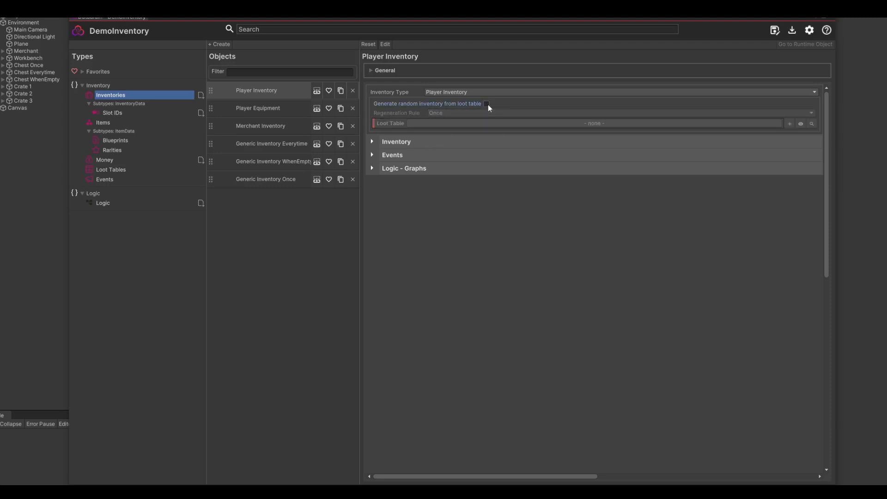
Briefly show Player Inventory's six slots, then expand its Events and Logic - Graphs foldouts
left_click(397, 141)
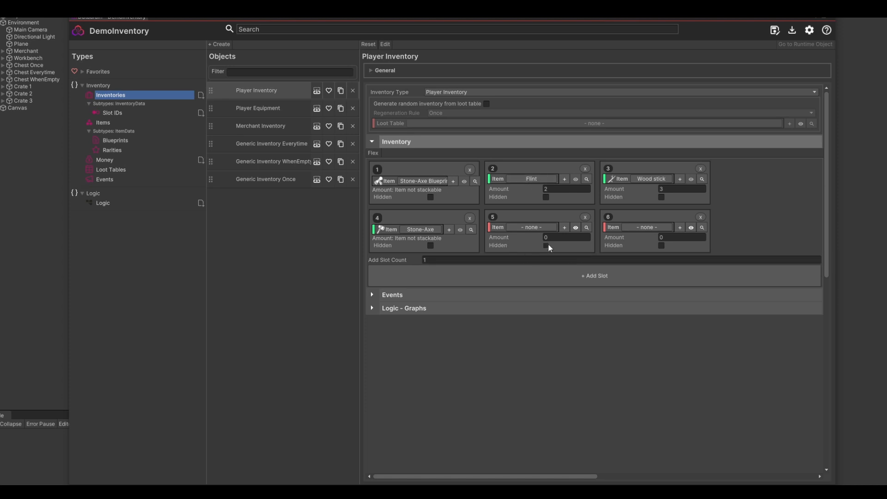
left_click(429, 141)
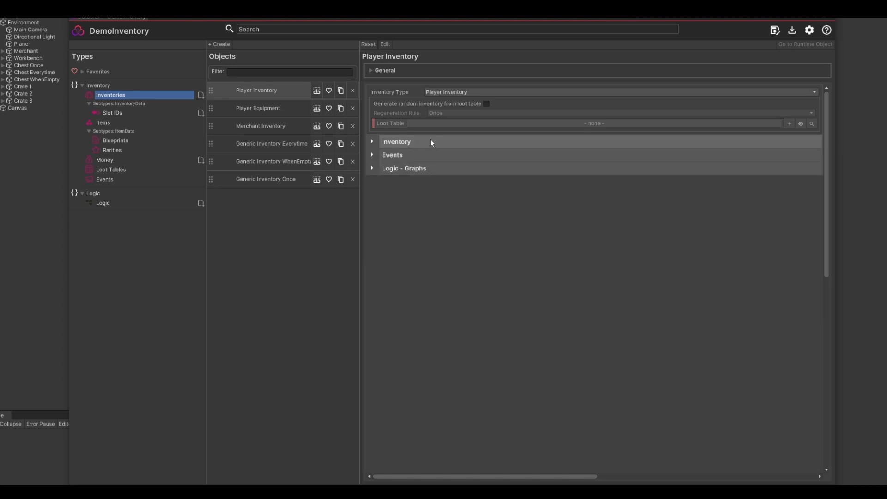
left_click(419, 155)
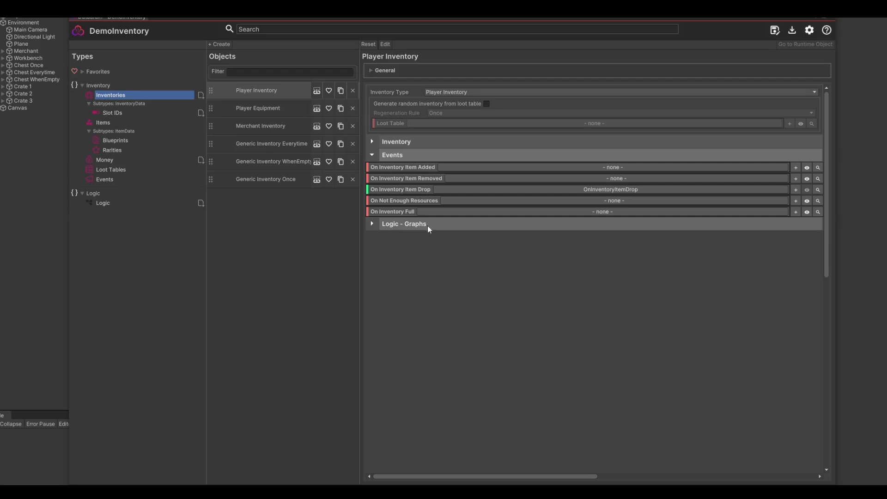
left_click(442, 225)
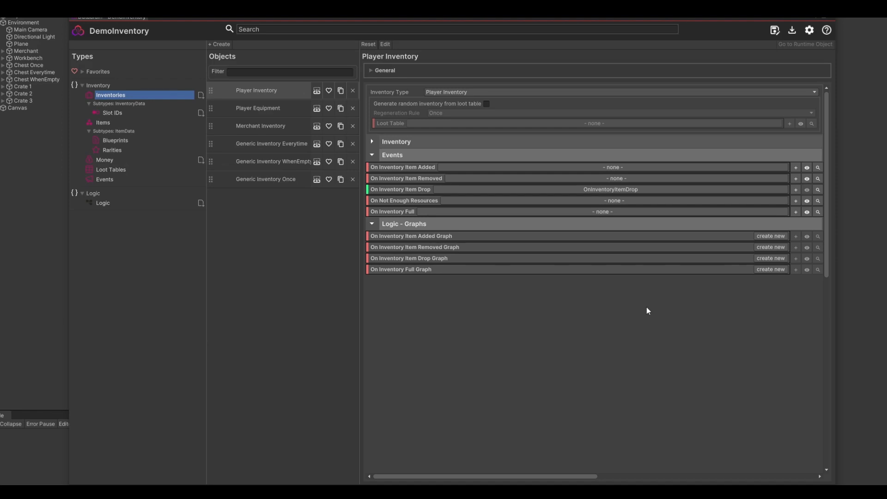
Create a graph named ItemAdded on On Inventory Item Added Graph and open it
left_click(760, 236)
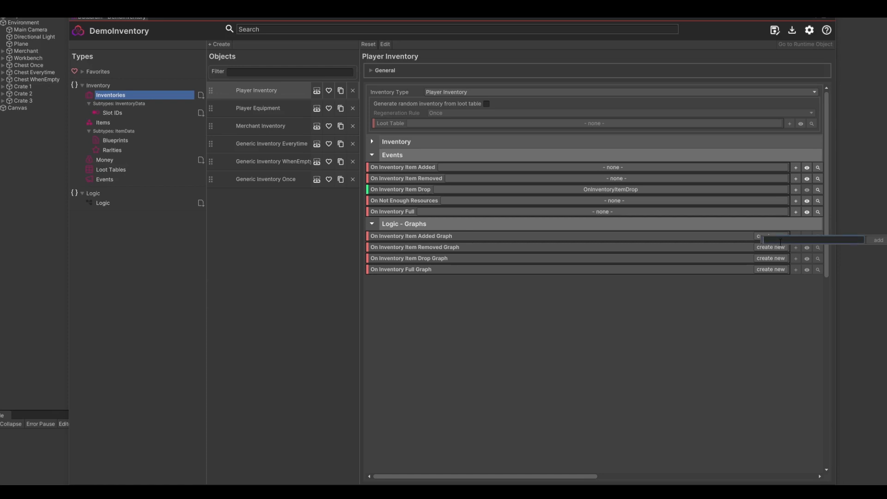
type("ItemAdded")
left_click(877, 240)
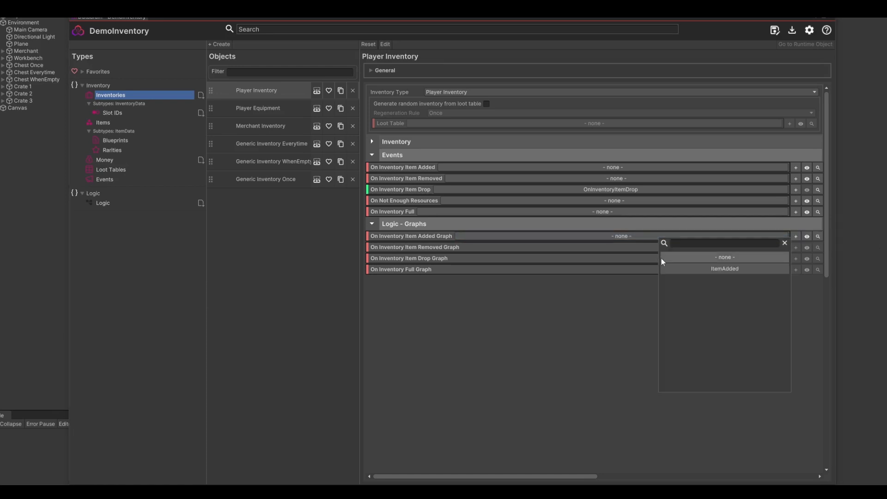
left_click(132, 203)
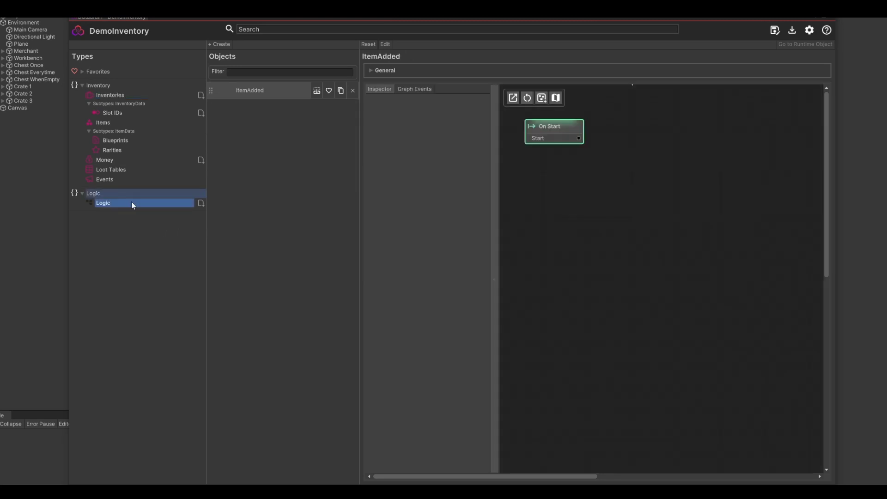
Add a Has Item node from On Start checking Stone-Axe in Player Inventory
left_click_drag(581, 143, 581, 181)
type("hasi")
key("Return")
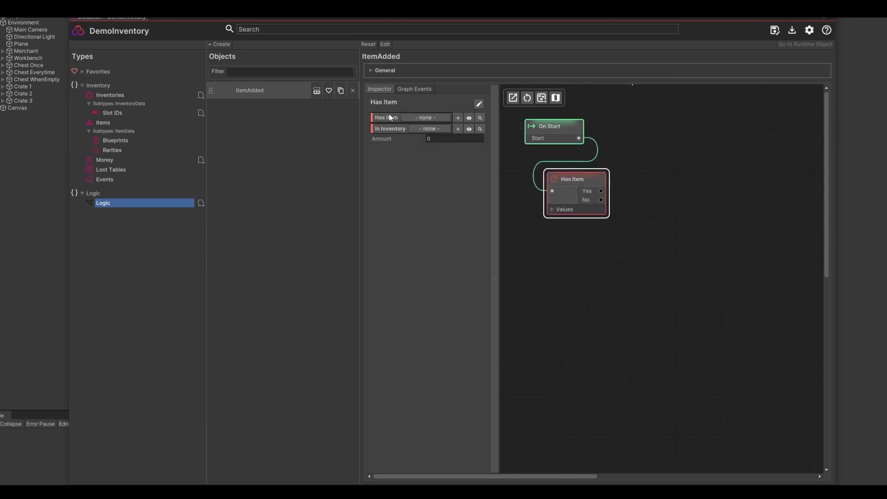
left_click(432, 118)
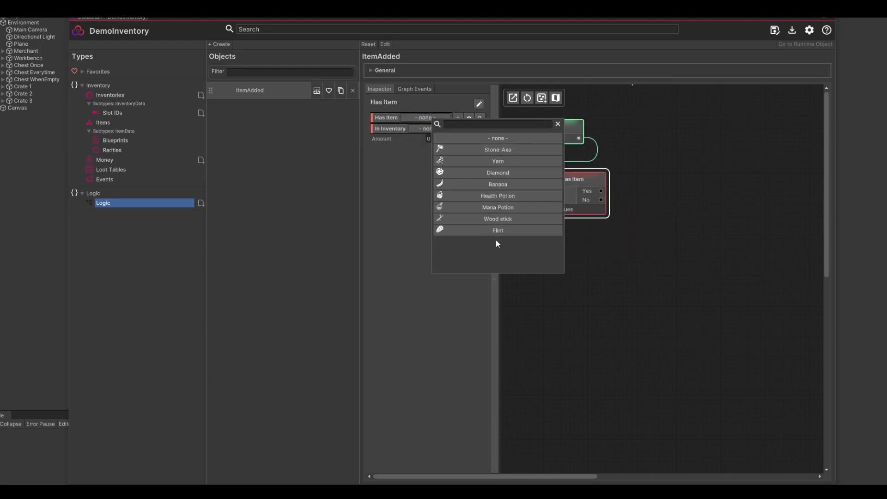
left_click(487, 150)
left_click(427, 129)
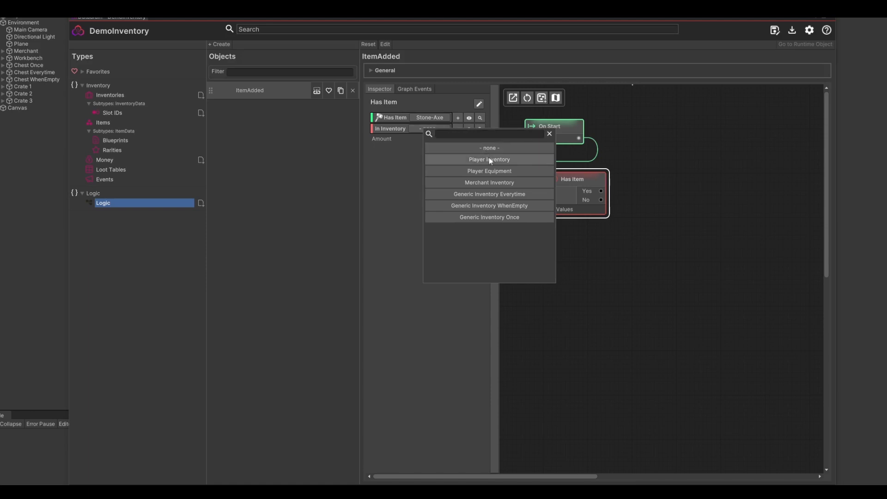
left_click(505, 162)
left_click_drag(586, 180, 591, 188)
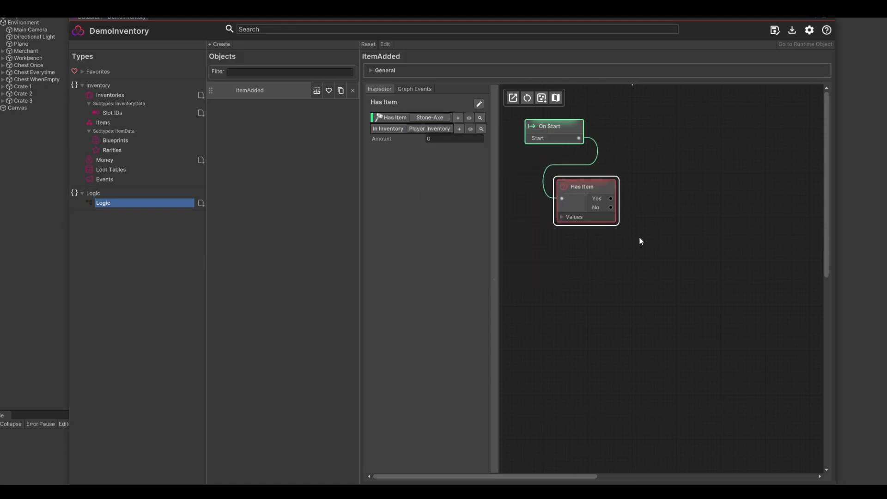
left_click(652, 238)
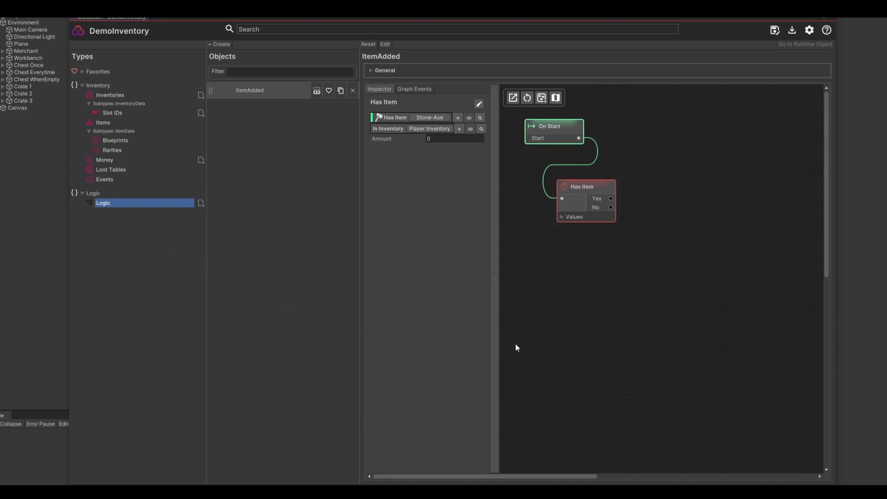
left_click(114, 94)
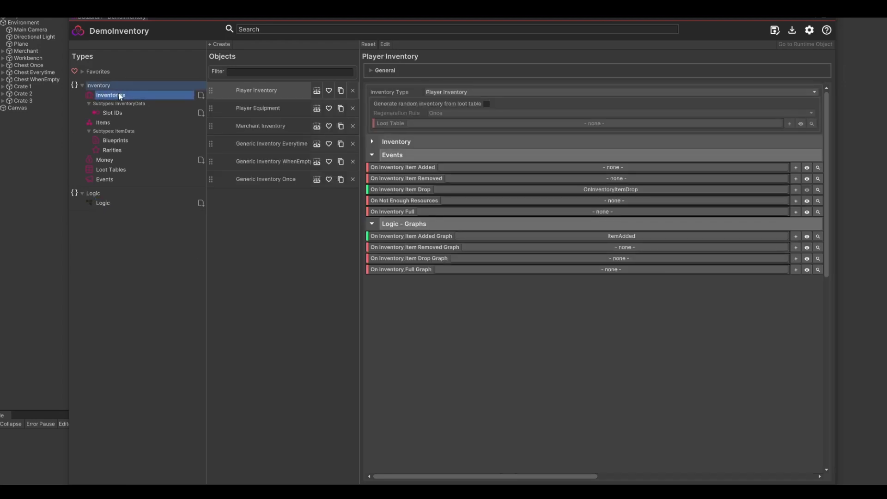
Collapse Events and Logic - Graphs, then browse the Head, Left/Right-Hand and Left/Right-Foot slot IDs
left_click(406, 155)
left_click(409, 168)
left_click(153, 114)
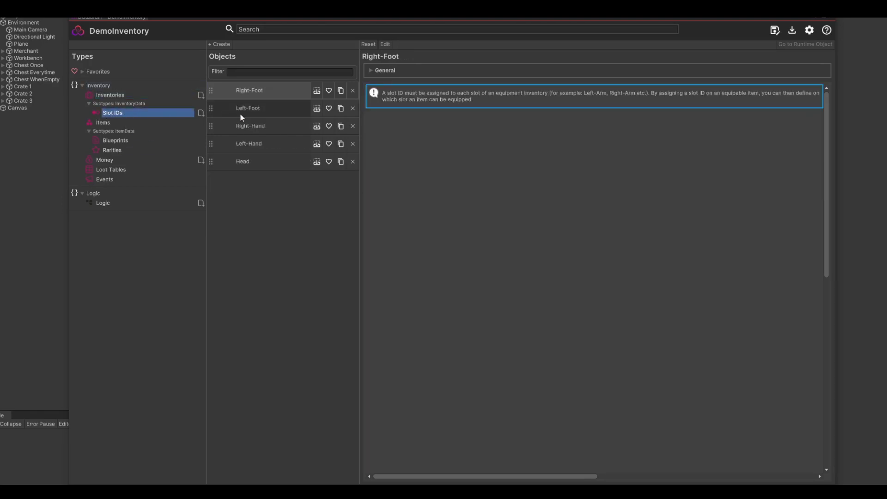
left_click(264, 163)
left_click(268, 144)
left_click(272, 126)
left_click(275, 108)
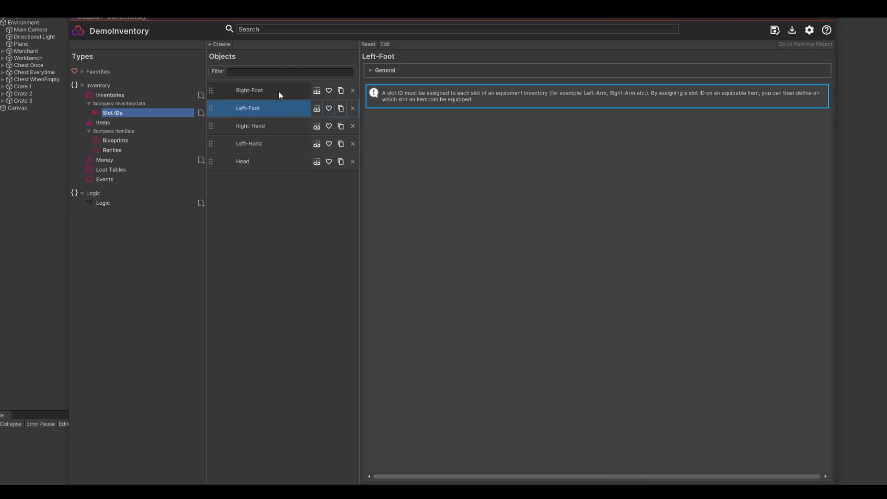
left_click(279, 91)
Look at Player Equipment slot 1's Slot ID choices, then return to Slot IDs on Right-Foot
left_click(121, 95)
left_click(257, 108)
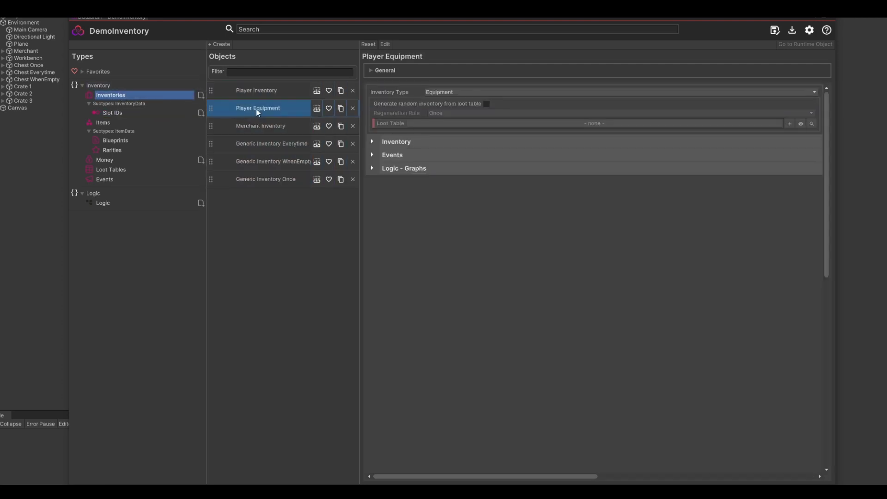
left_click(425, 143)
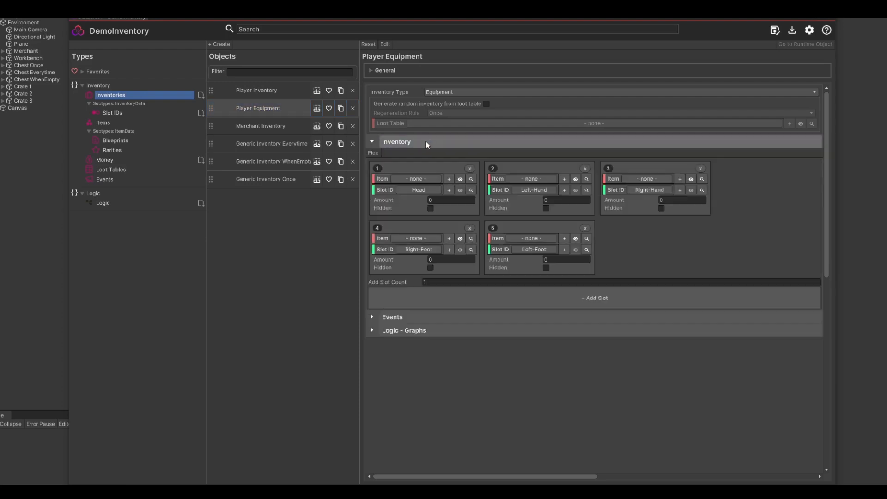
left_click(417, 190)
left_click(300, 226)
left_click(135, 114)
left_click(257, 91)
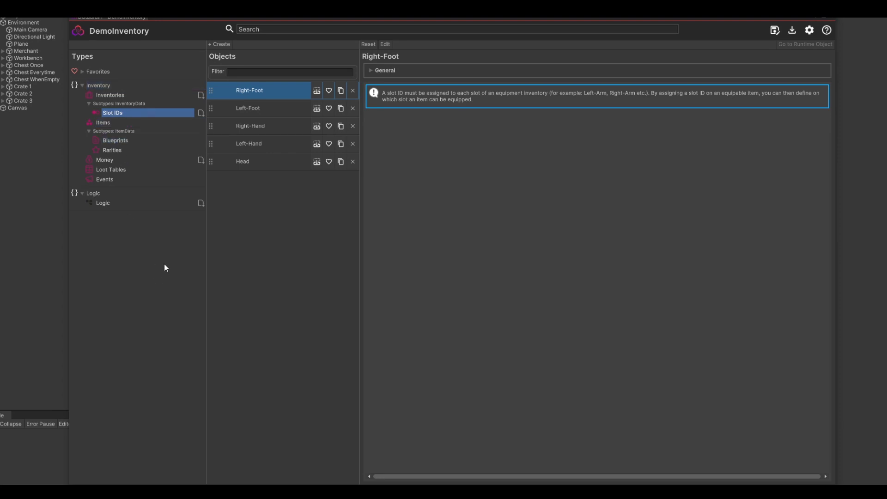
Open Items and expand Stone-Axe's properties to show its Silver item value
left_click(106, 124)
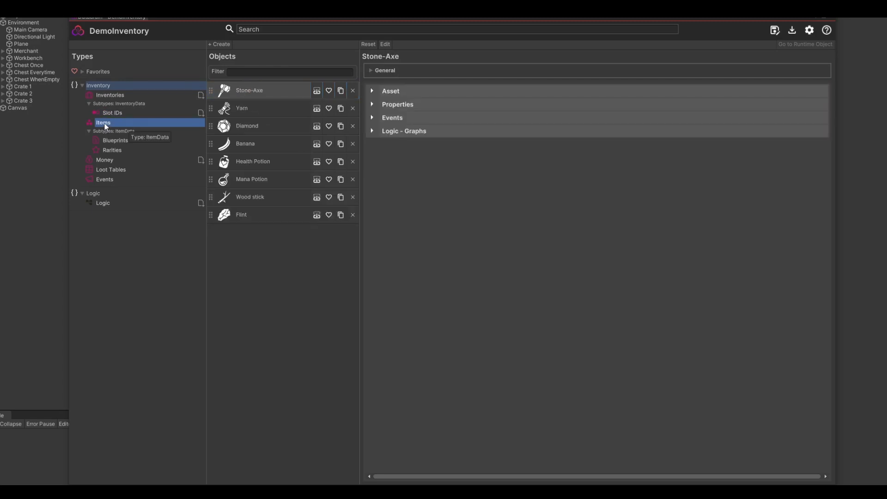
left_click(401, 93)
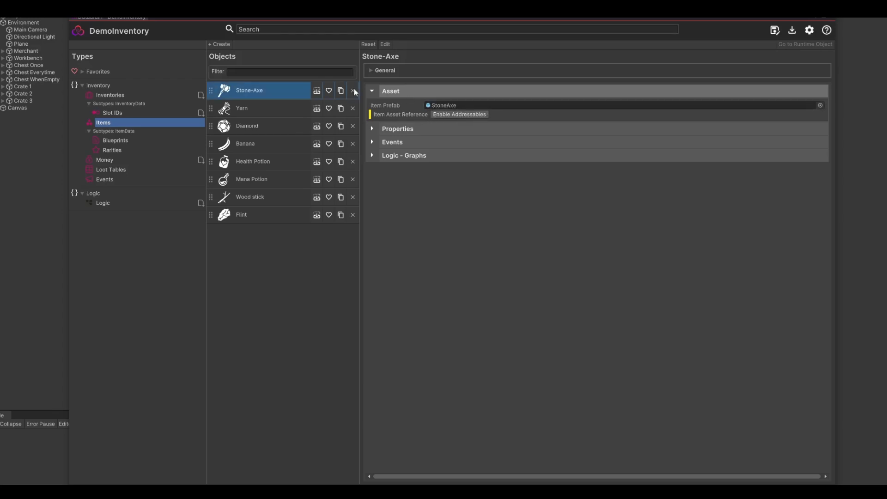
left_click(412, 91)
left_click(396, 105)
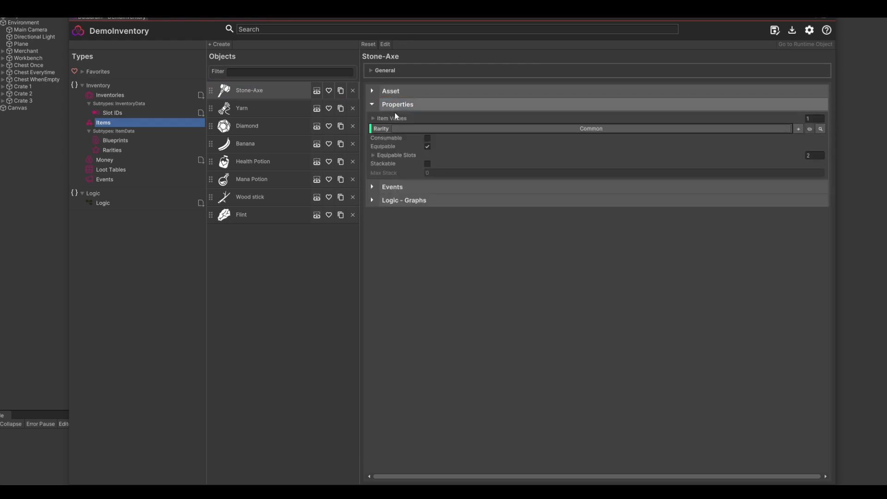
left_click(393, 117)
left_click(395, 129)
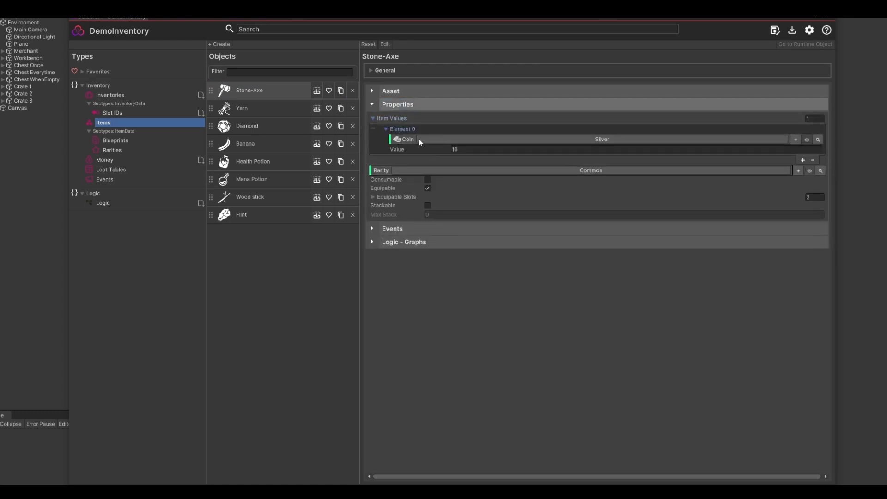
left_click(405, 148)
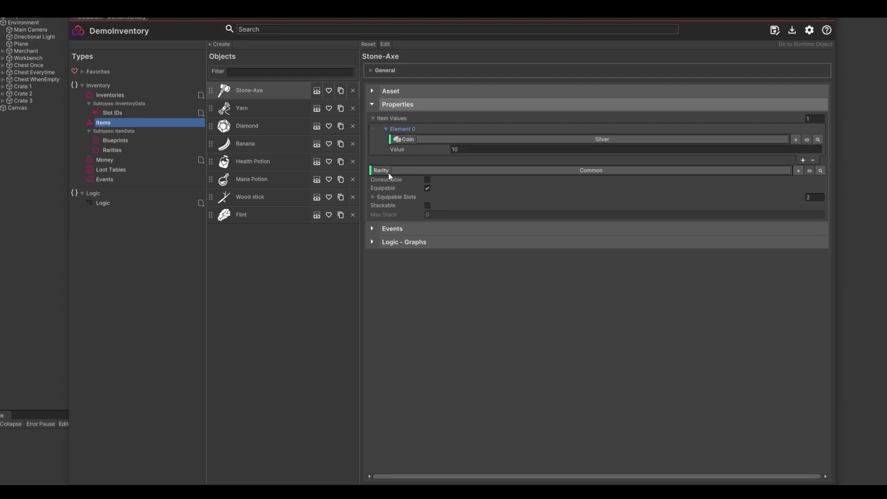
Confirm Stone-Axe's Common rarity and expand its Left-Hand and Right-Hand equipable slots
left_click(507, 171)
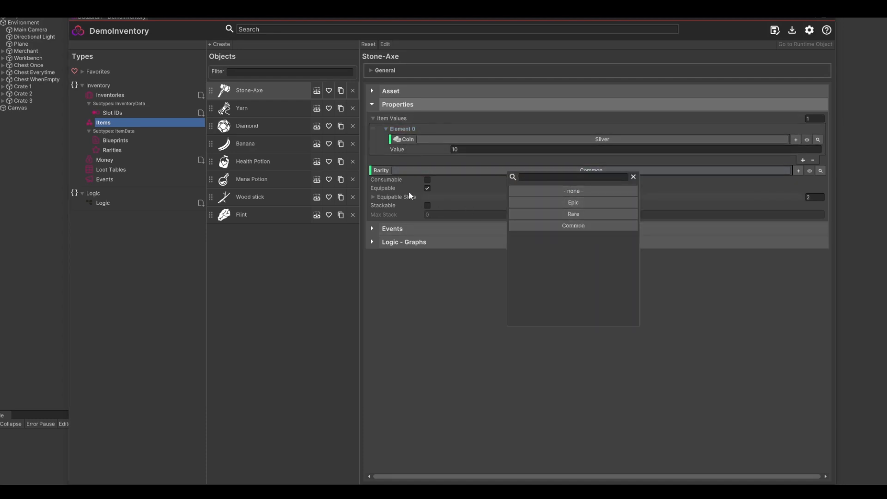
left_click(406, 296)
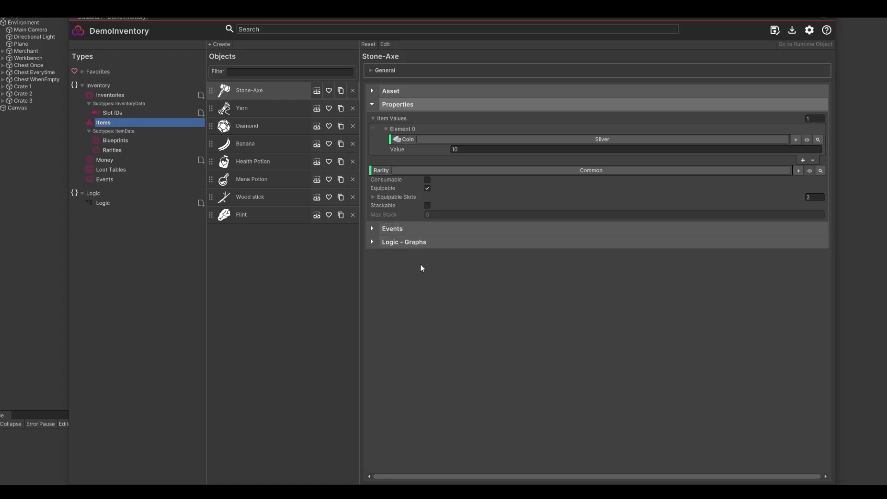
left_click(392, 198)
left_click(406, 208)
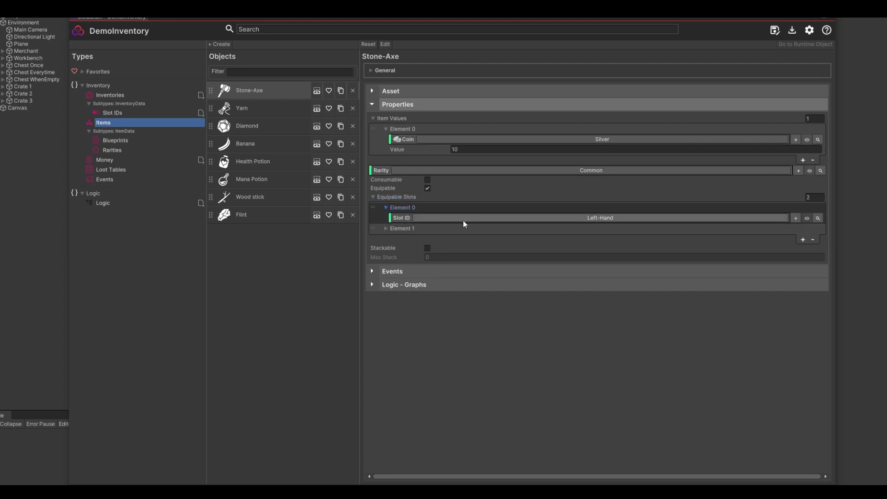
left_click(517, 229)
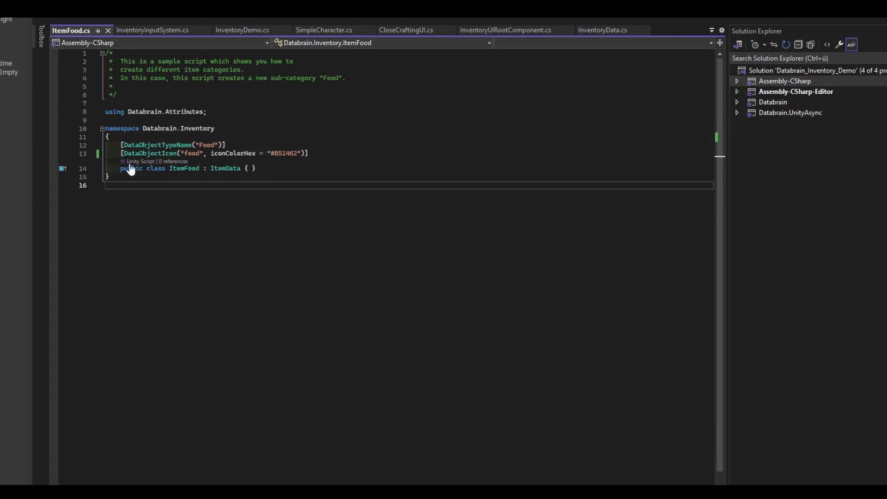
Highlight the ItemFood class declaration, then drag Visual Studio aside to reveal Databrain
left_click_drag(120, 169, 267, 179)
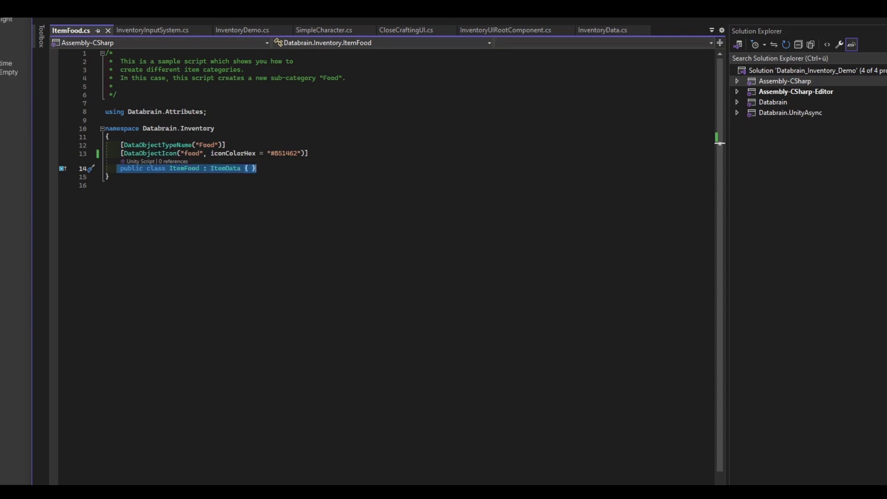
left_click(236, 145)
left_click_drag(744, 19, 885, 452)
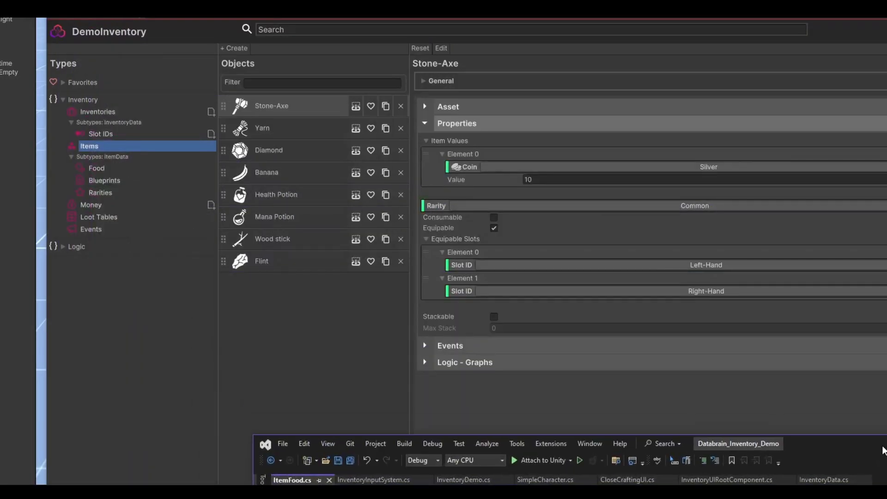
View Food, then expand the Stone-Axe Blueprint recipe: Flint and Wood stick, generation time 3
left_click(101, 166)
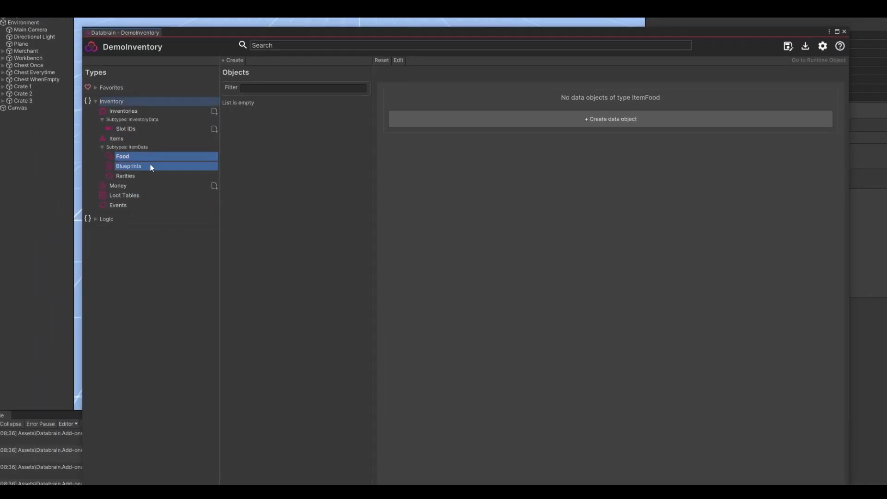
left_click(151, 167)
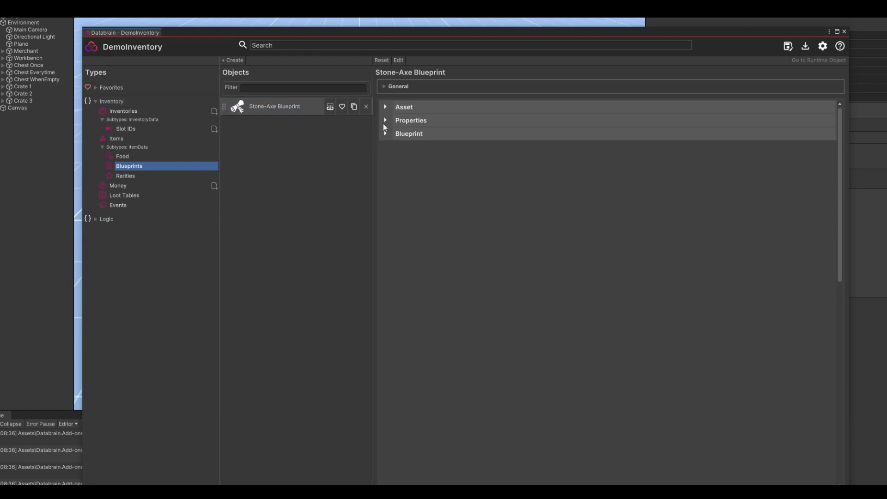
left_click(412, 120)
left_click(411, 120)
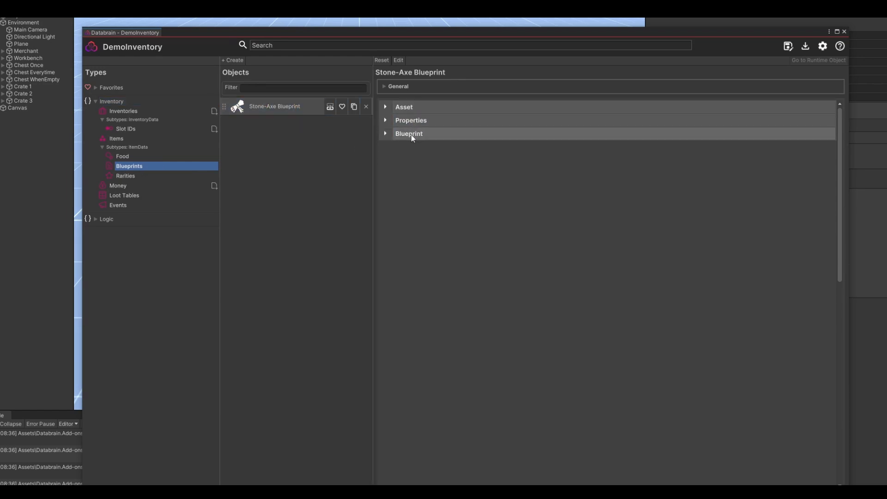
left_click(436, 136)
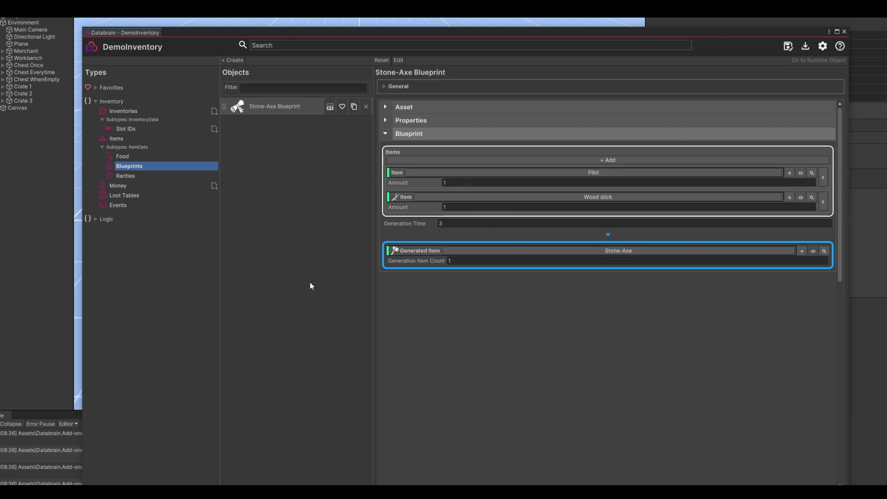
left_click(149, 176)
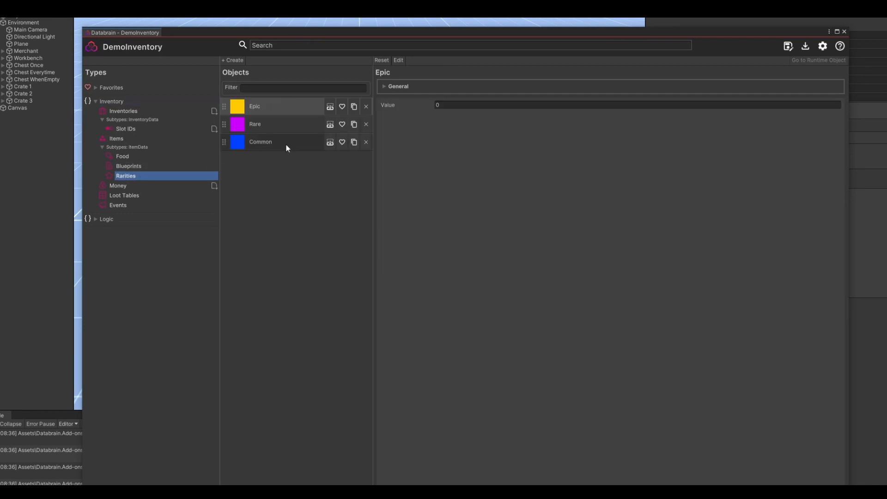
Browse the Common, Rare and Epic rarities
left_click(286, 145)
left_click(286, 125)
left_click(286, 107)
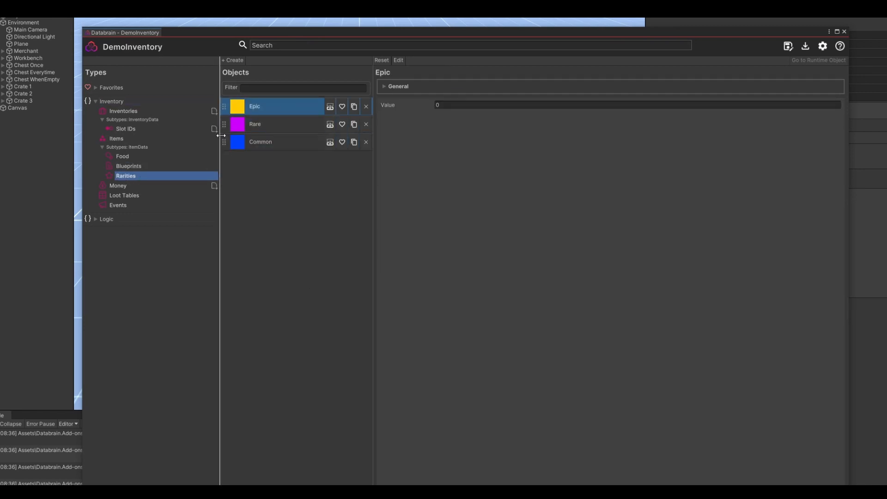
Inspect Gold's sub-coins under Money: 10 Silver and 100 Copper, then go to Loot Tables
left_click(132, 186)
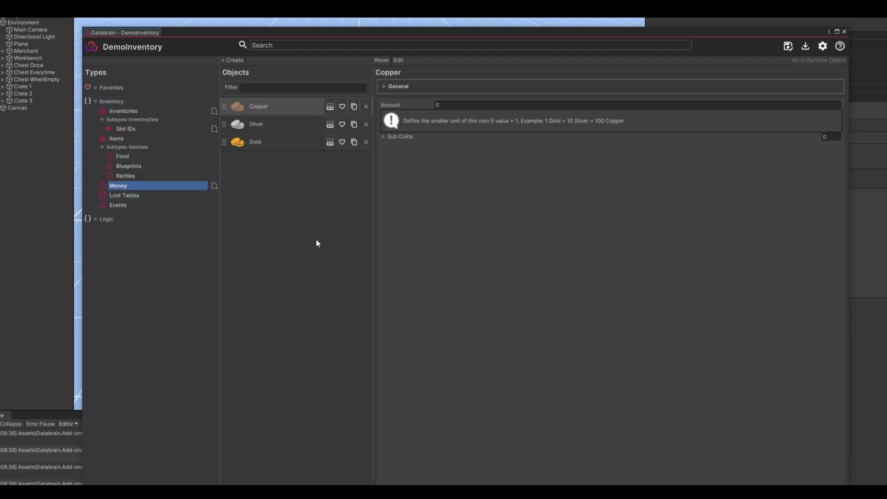
left_click(284, 127)
left_click(286, 143)
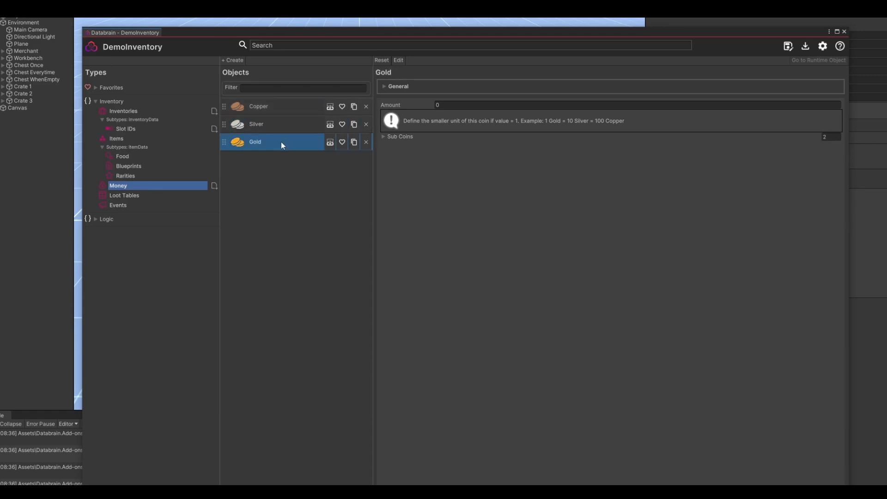
left_click(383, 137)
left_click(415, 157)
left_click(418, 148)
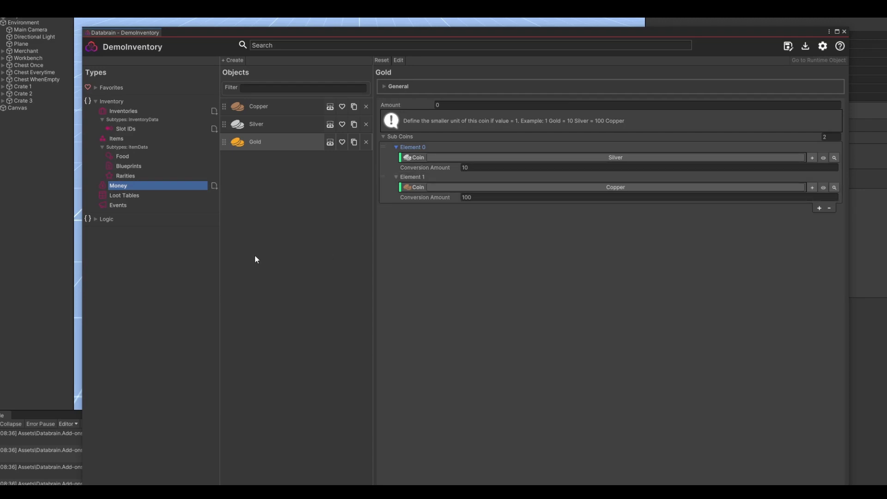
left_click(125, 196)
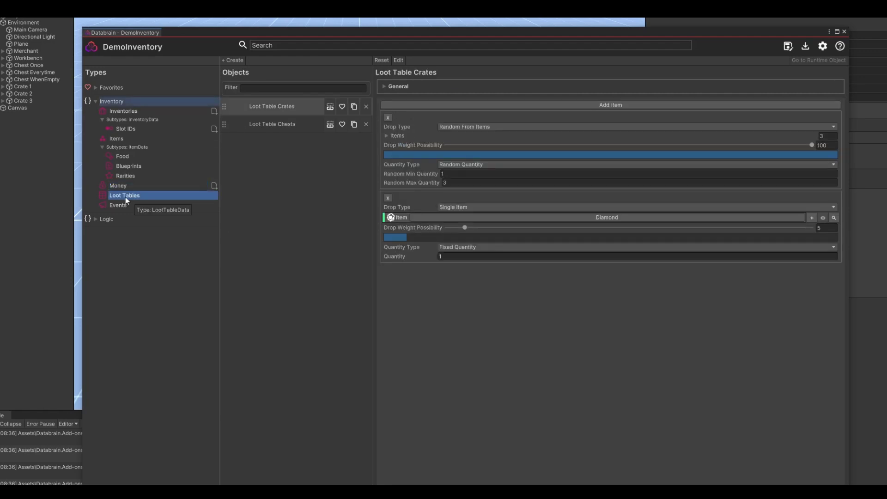
Check the Chests and Crates loot tables, create a New Data loot table, and add one drop item
left_click(270, 123)
left_click(273, 107)
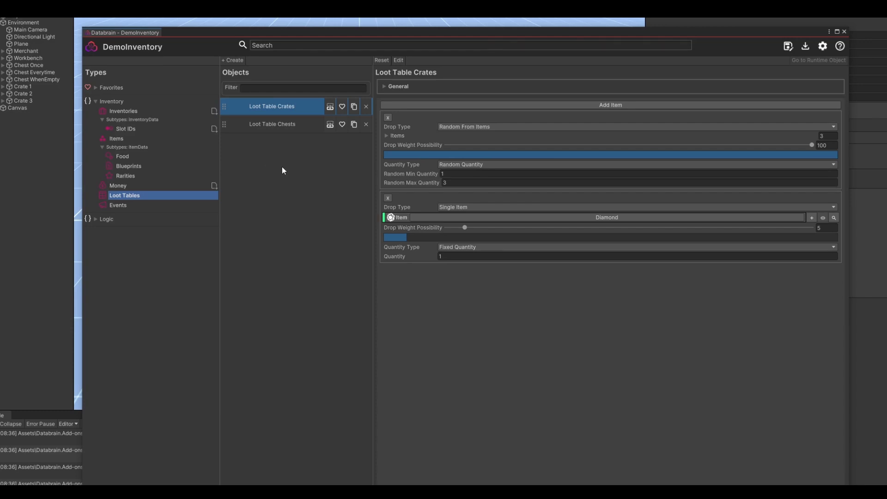
left_click(234, 60)
left_click(602, 106)
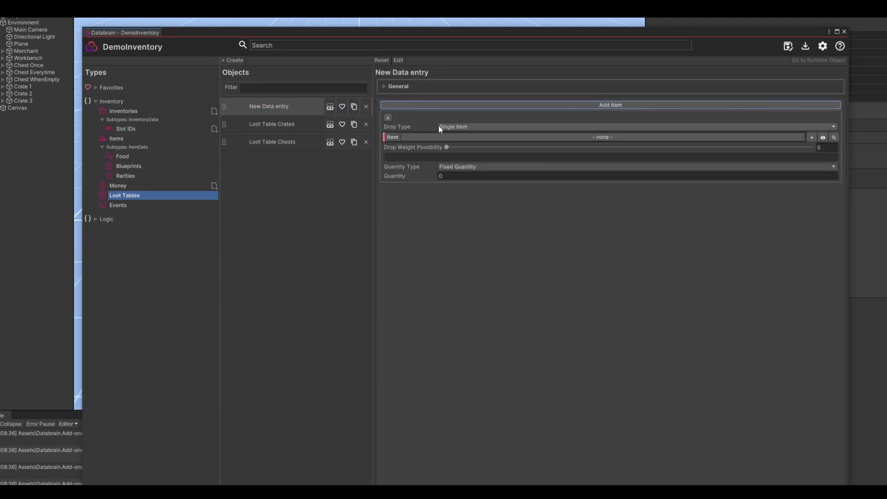
Keep Drop Type as Single Item and try Drop Weight at 60 before resetting it to 0
left_click(487, 126)
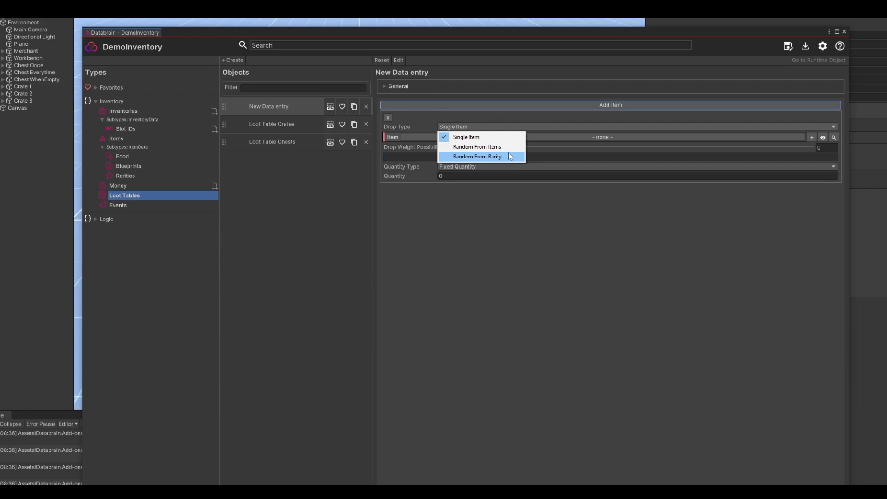
left_click(510, 239)
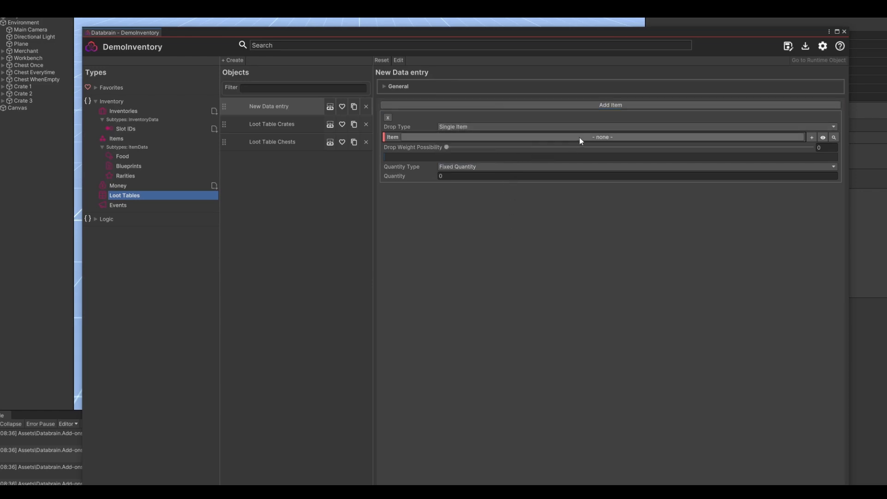
left_click_drag(447, 147, 666, 159)
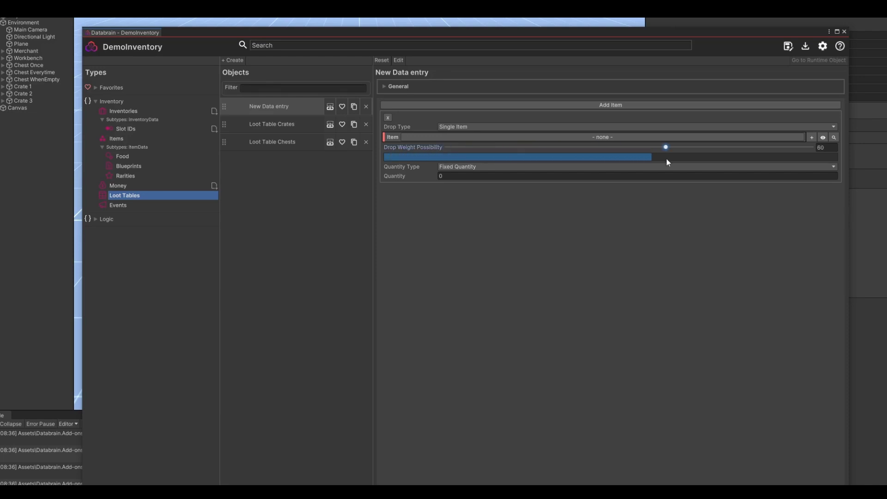
left_click_drag(773, 156, 442, 157)
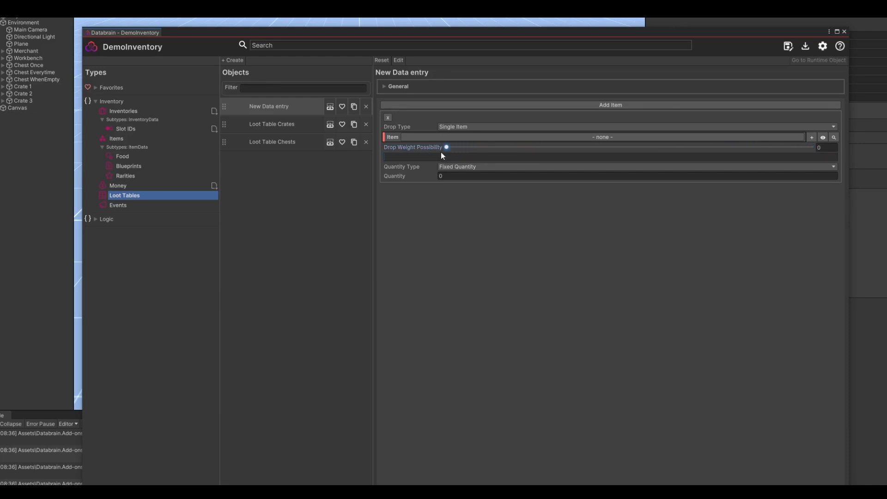
Switch Quantity Type to Random, then back to Fixed
left_click(452, 167)
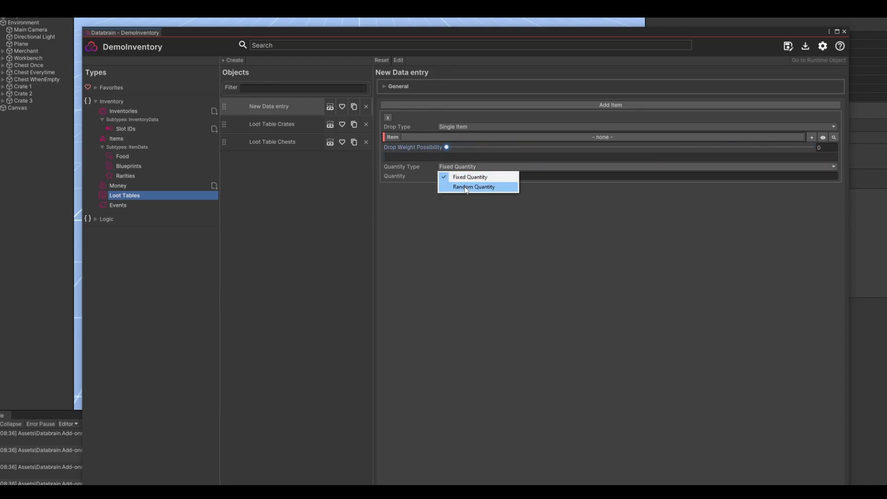
left_click(466, 187)
left_click(465, 167)
left_click(467, 177)
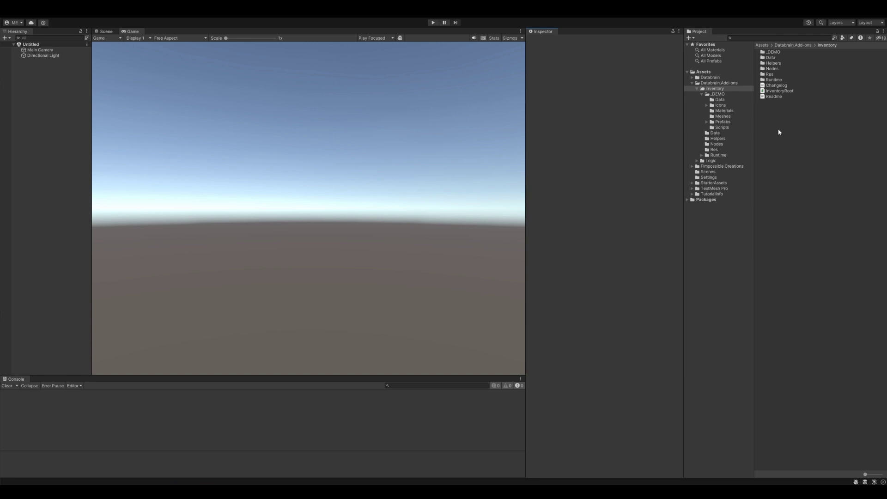
Browse to the Inventory add-on's Runtime Prefabs folder and inspect the InventorySystem prefab
left_click(701, 156)
left_click(723, 183)
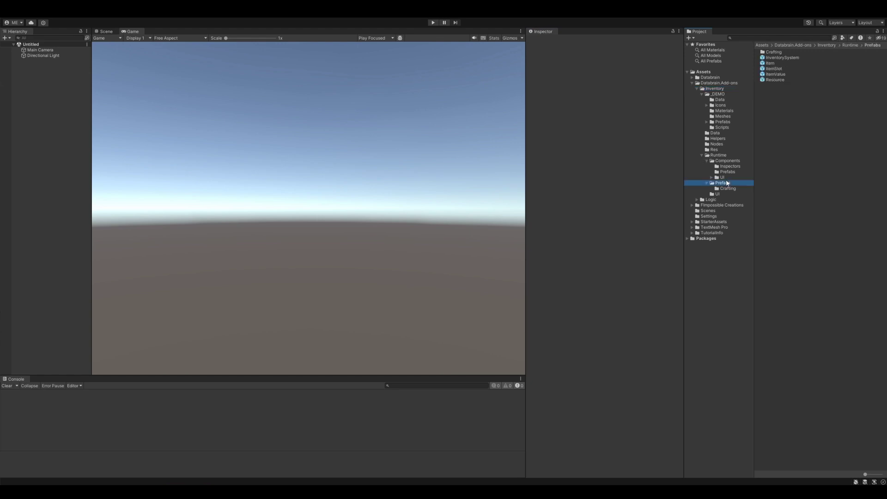
left_click(780, 58)
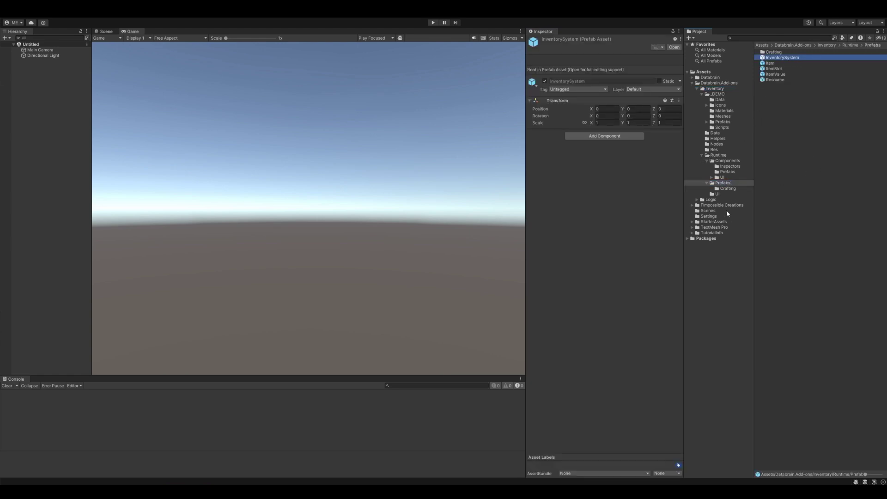
Duplicate the Prefabs folder as Prefabs 1 and drag its InventorySystem prefab into the scene
left_click(714, 89)
left_click(718, 155)
left_click(722, 183)
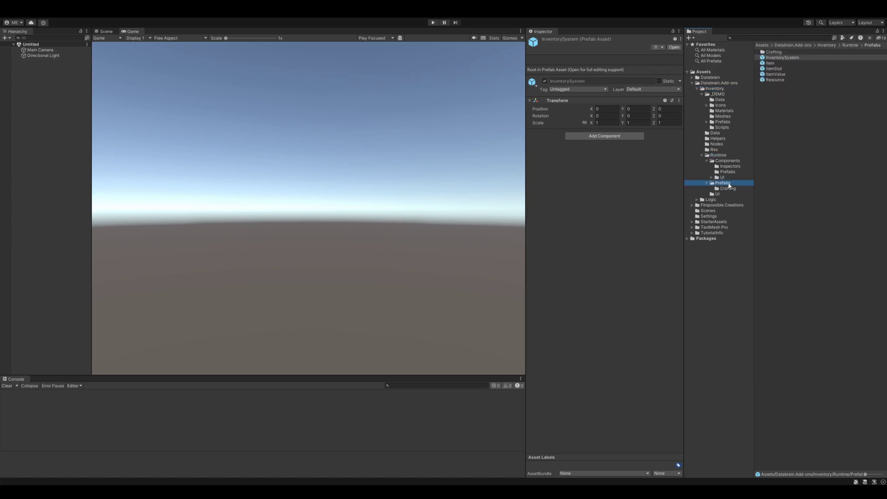
left_click(728, 183)
key("ctrl+d")
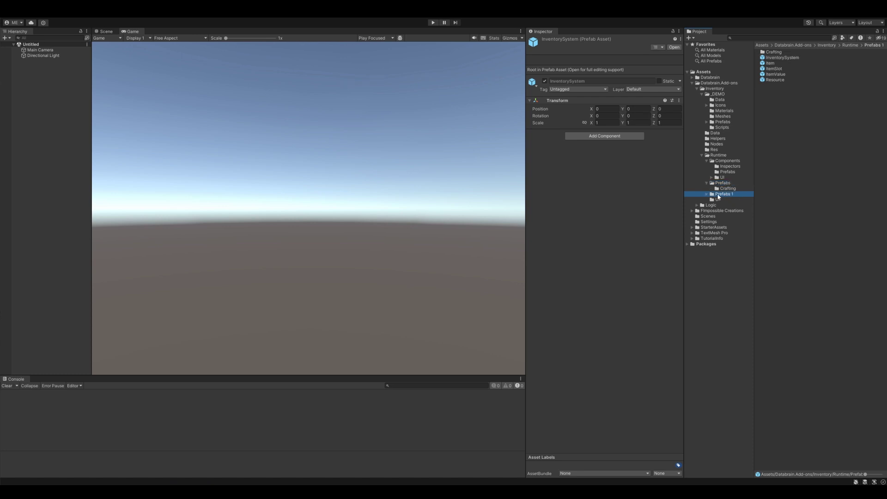
left_click(707, 195)
left_click_drag(779, 57, 29, 96)
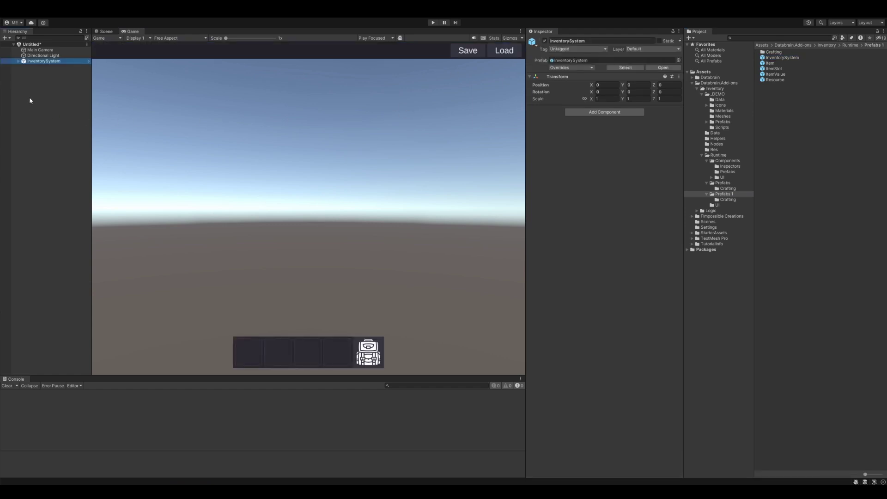
Expand InventorySystem in a wider Hierarchy and inspect its Input, Inventory UI, Crafting UI controllers and Canvas
left_click(19, 61)
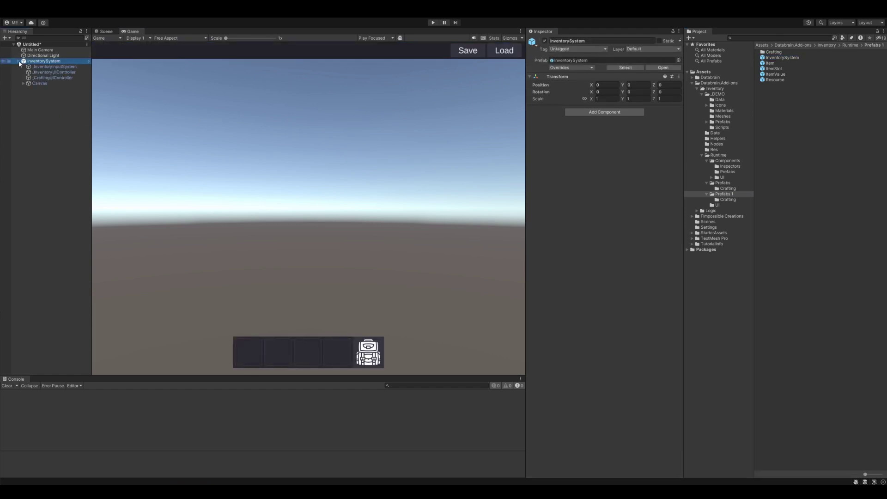
left_click(55, 73)
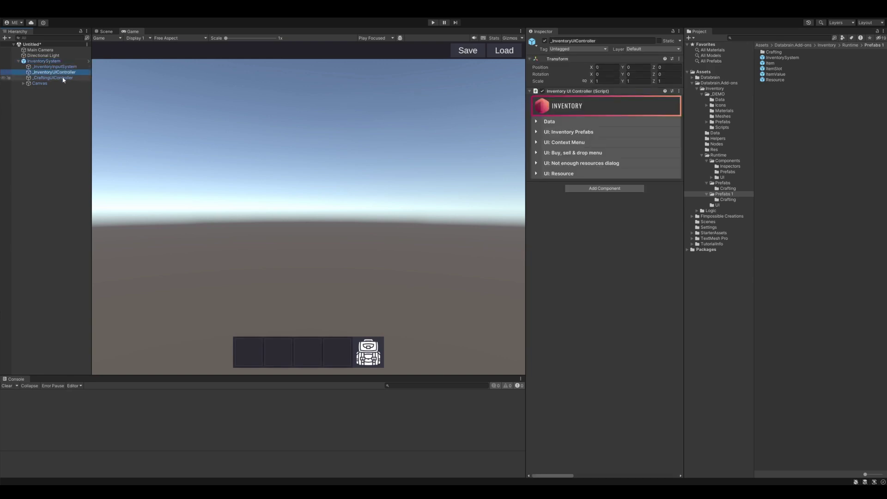
left_click(58, 78)
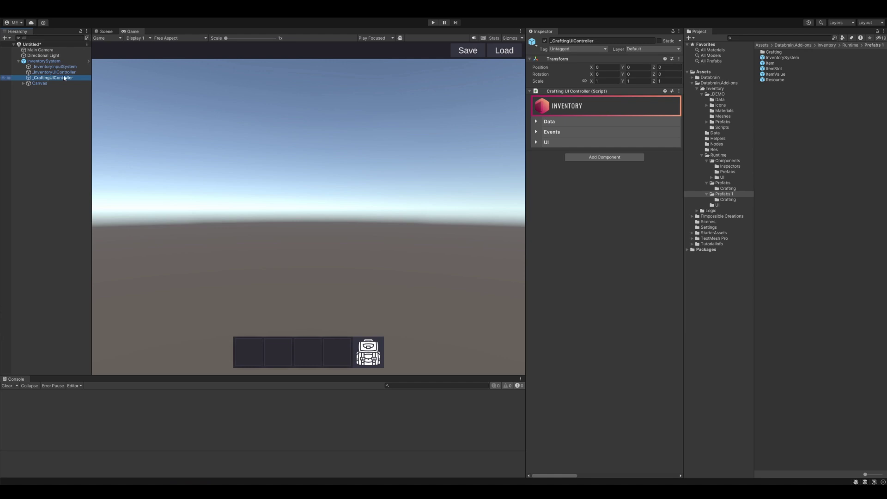
left_click_drag(91, 79, 97, 79)
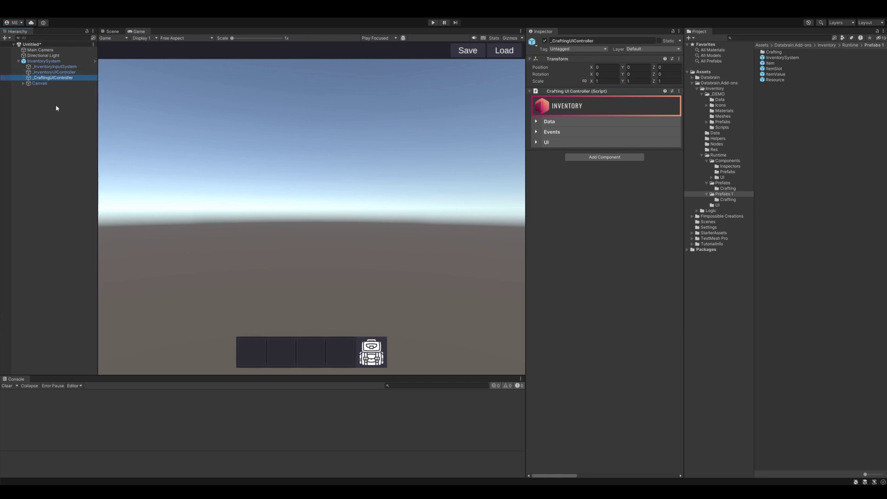
left_click(54, 67)
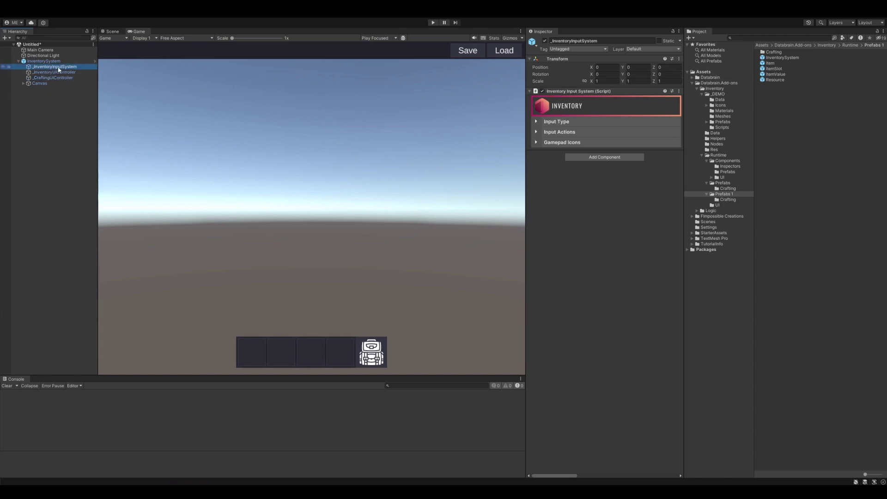
left_click(41, 83)
left_click(23, 84)
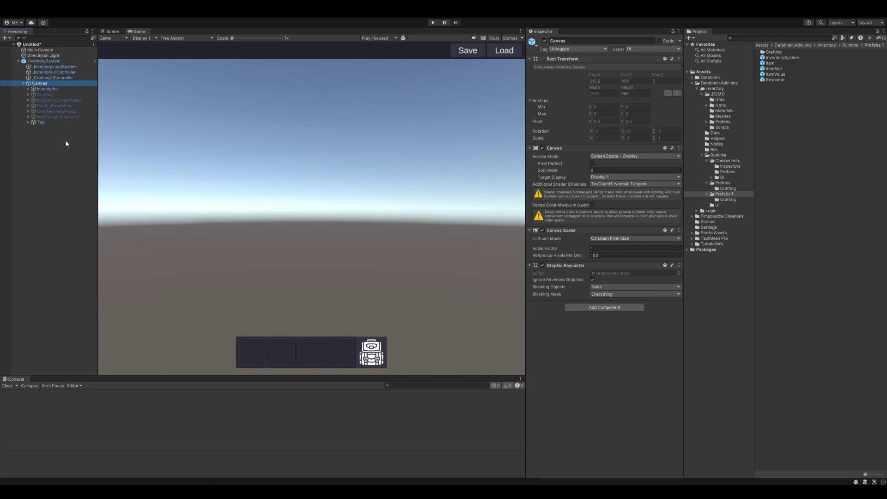
Add a UI Event System to the scene from the Hierarchy
left_click(52, 141)
right_click(53, 144)
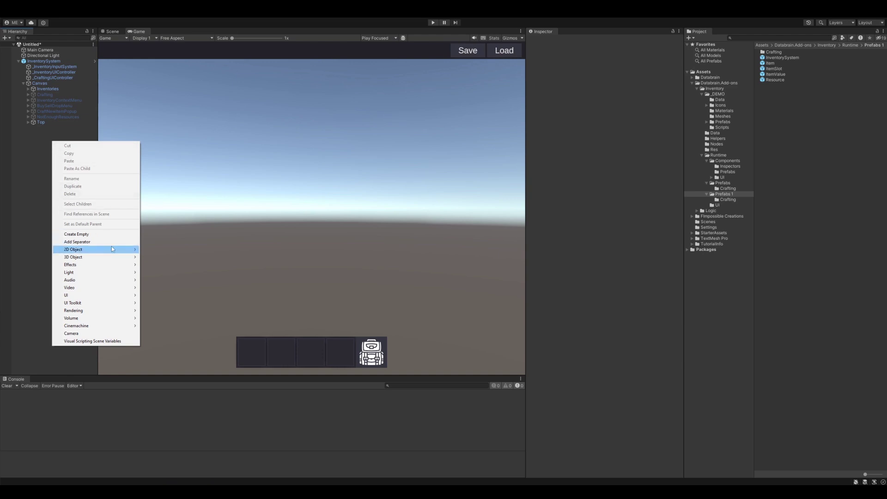
mouse_move(103, 299)
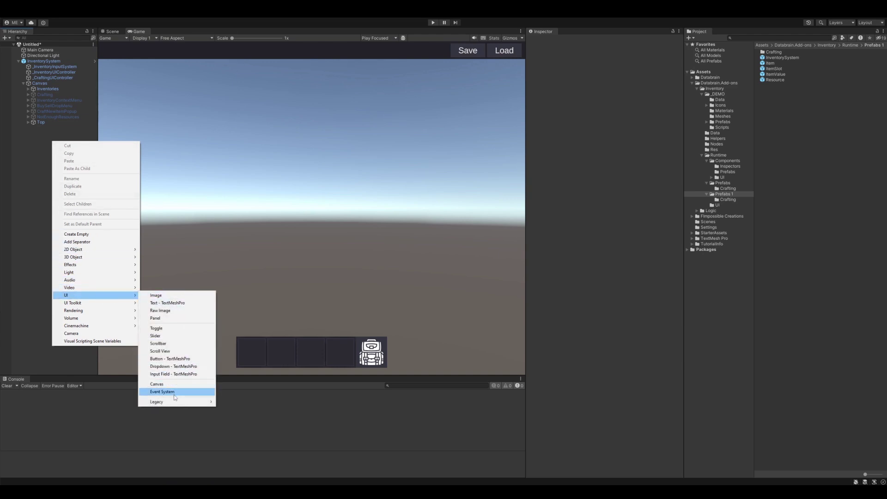
left_click(192, 394)
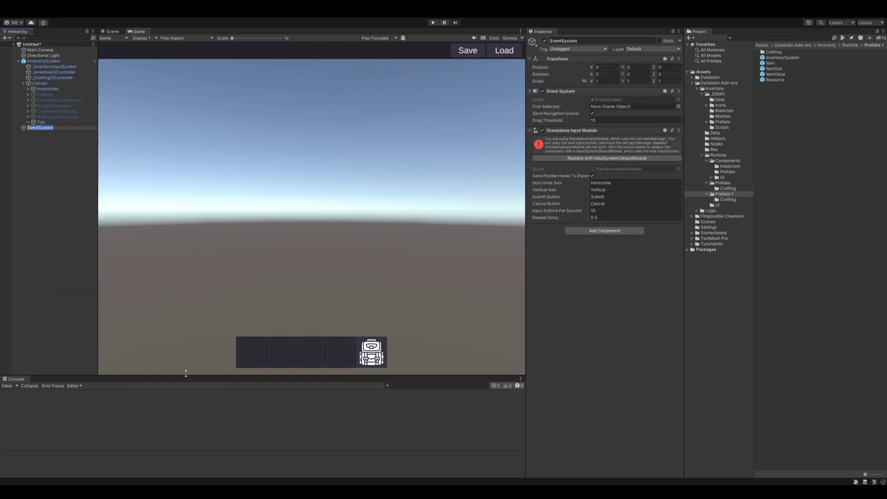
left_click(76, 221)
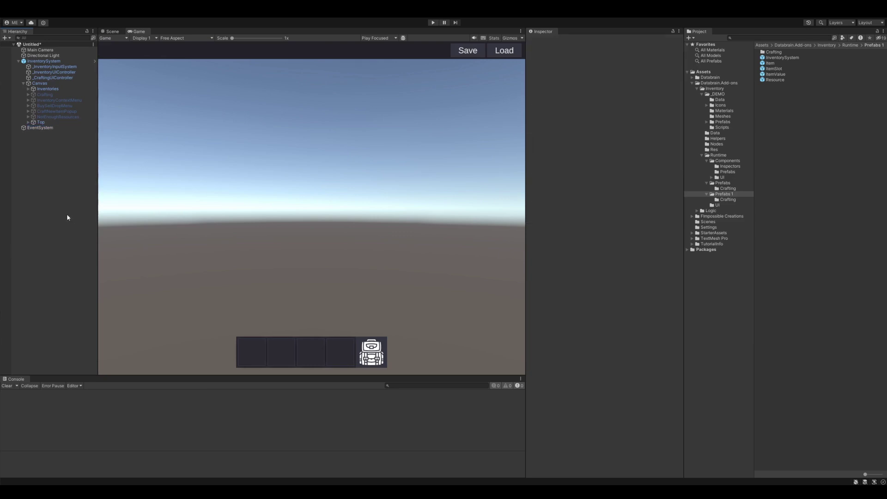
Create a C# script named TestInventory in the Prefabs 1 folder
left_click(734, 195)
right_click(768, 119)
mouse_move(771, 119)
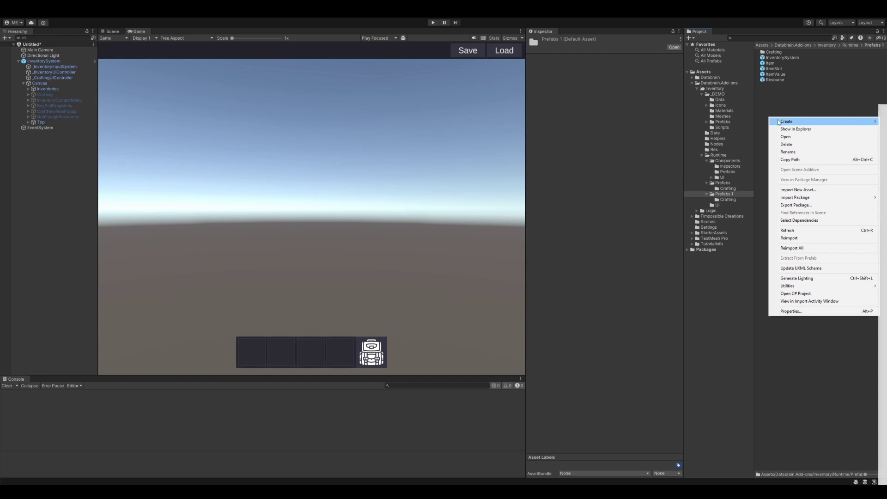
left_click(883, 136)
type("TestInventory")
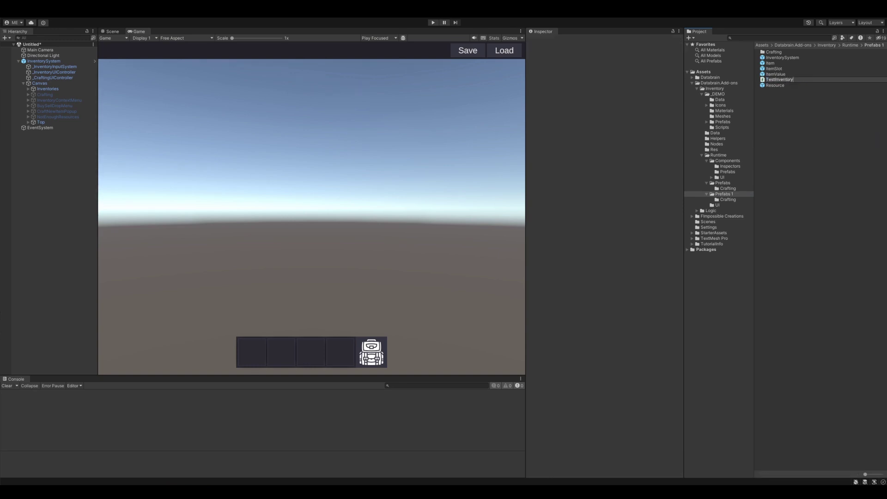
key("Return")
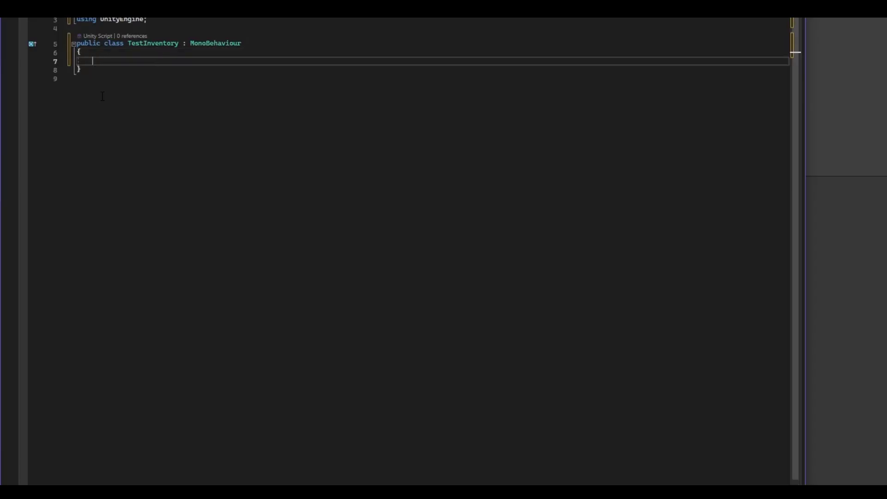
Write a public OnGUI method containing an if (GUILayout.Button("Open Inventory")) block
type("public void OnGUI")
key("Tab")
type("if (GUILayout.Button(\"Open Inventory")
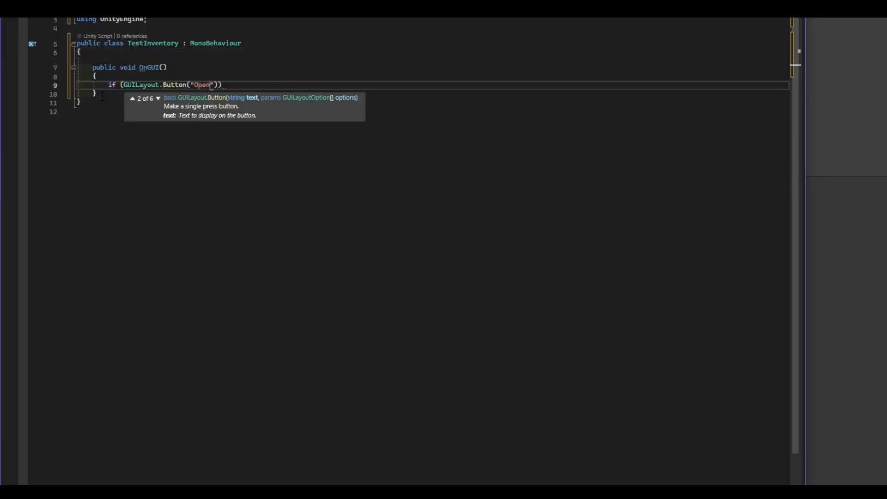
key("End")
key("Return")
type("{")
key("Return")
key("Up")
key("Up")
key("Up")
key("Up")
key("Up")
key("Return")
key("Return")
key("Return")
key("Up")
key("Up")
Declare DataLibrary data, [DataObjectDropdown] InventoryData playerInventoryData and InventoryUIRootComponent playerInventoryUI fields
type("public InventoryData playerInventoryD")
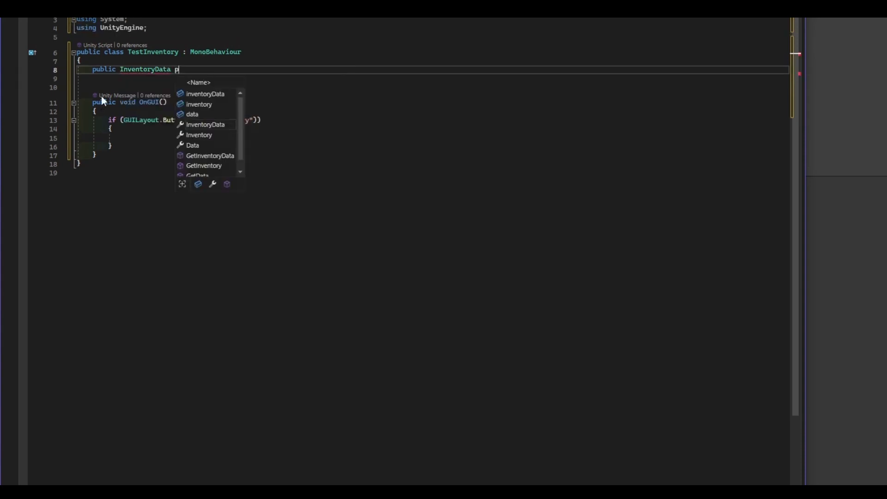
key("ctrl+z")
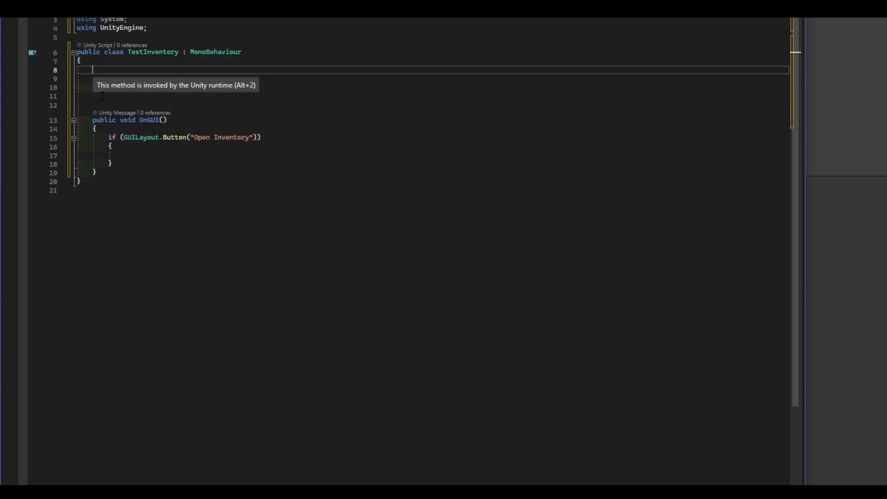
type("Data playerInv")
key("Tab")
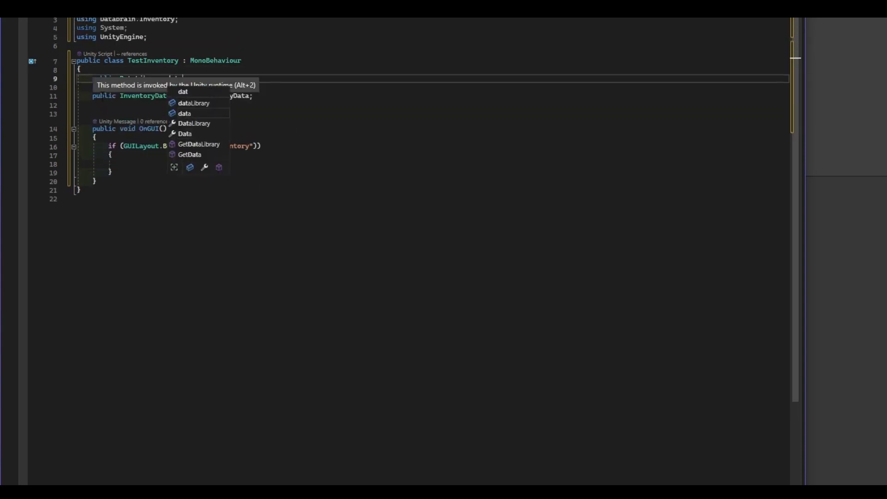
key("Down")
type("[DataObjectDrop")
key("Tab")
type("(\"")
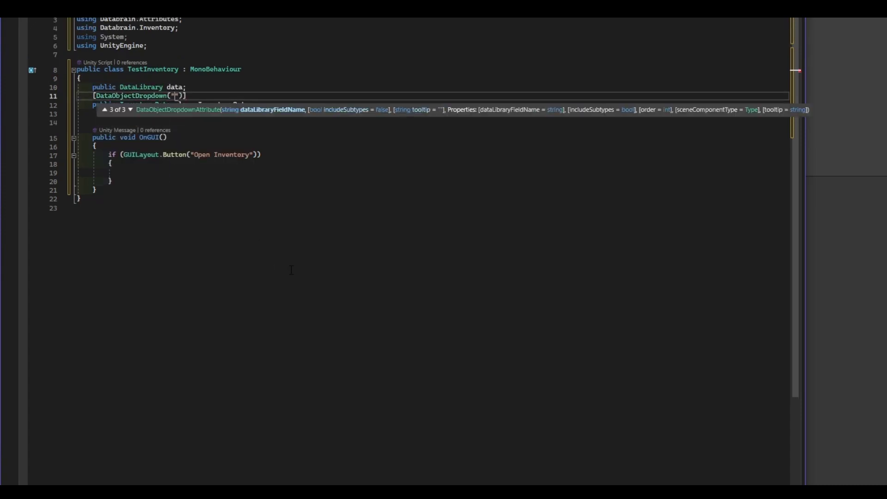
key("Down")
key("Down")
key("Return")
type("public I")
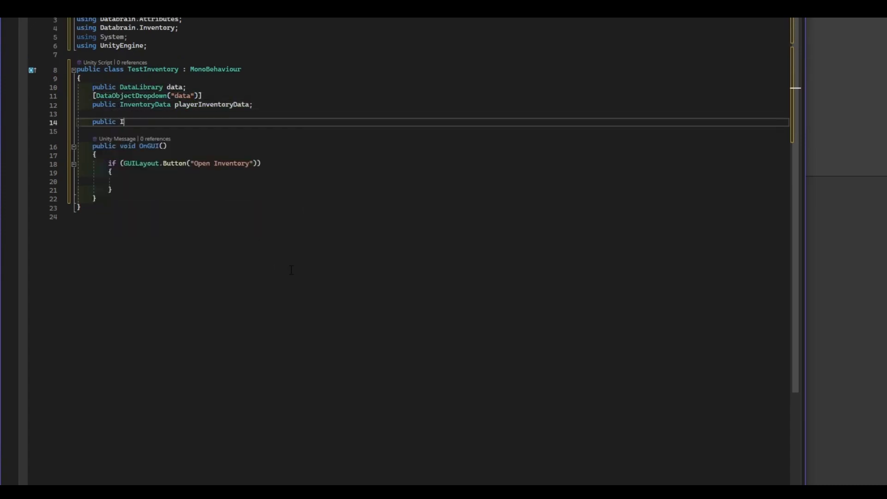
type("nventoryUIRo")
key("Tab")
type("player")
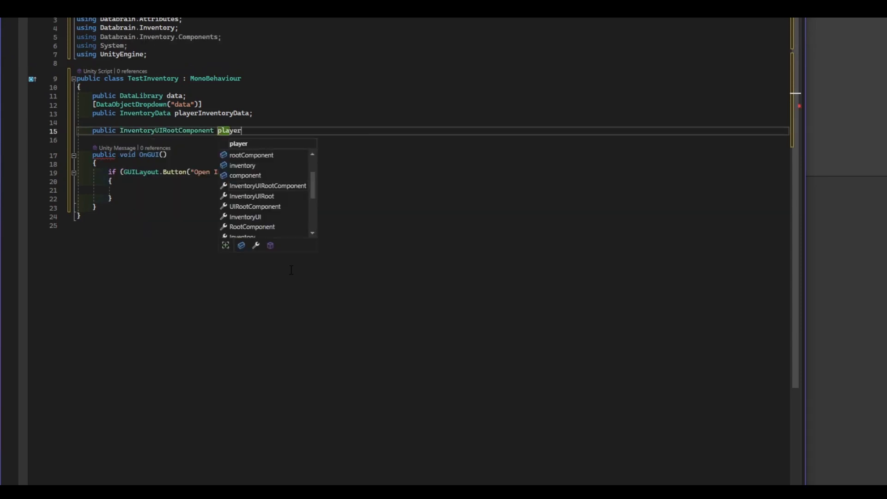
type("InventoryUI;")
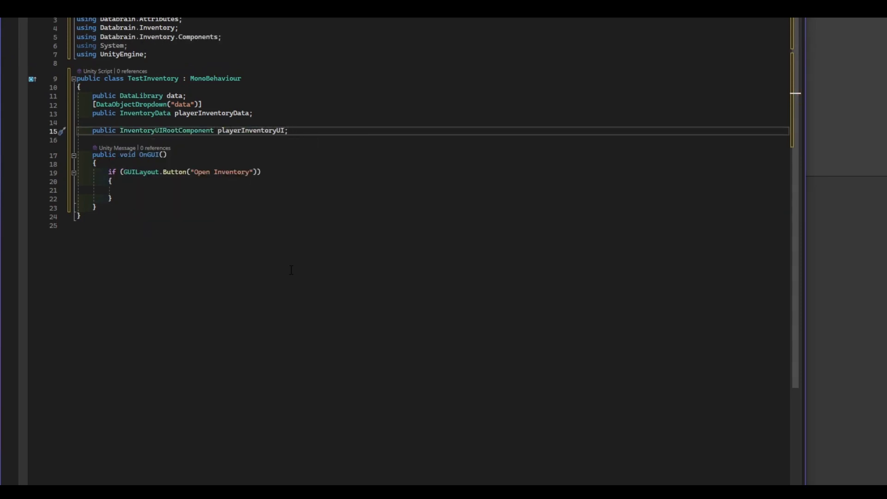
key("Down")
key("Down")
key("Down")
key("Down")
key("Down")
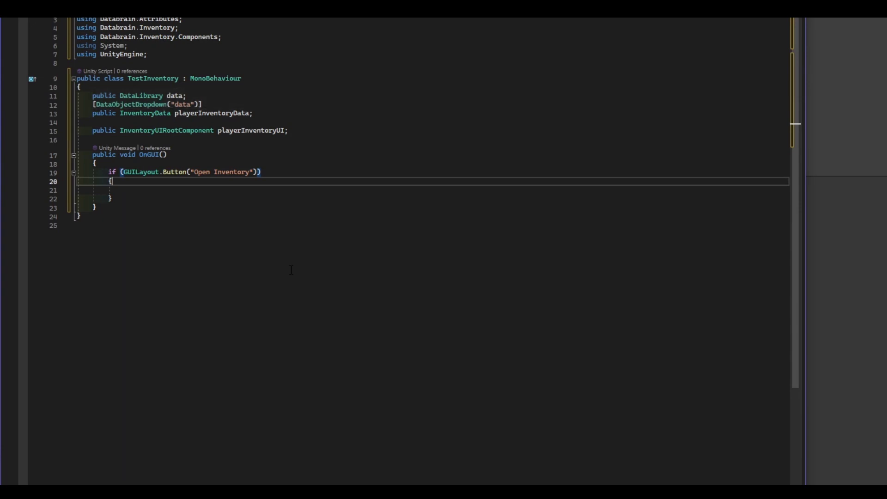
Make Open Inventory activate playerInventoryUI and call BuildInventory(playerInventoryData, playerInventoryUI), then save
key("Return")
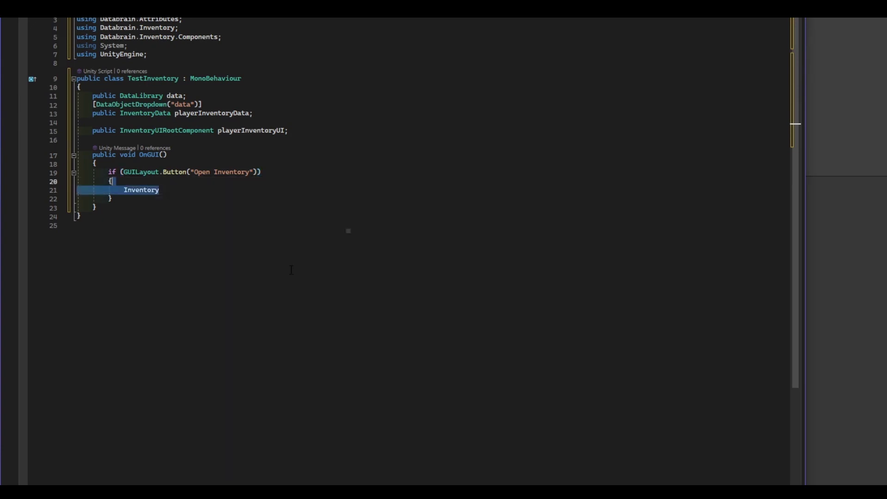
type("playerInventoryUI.gameObject.SetActive(")
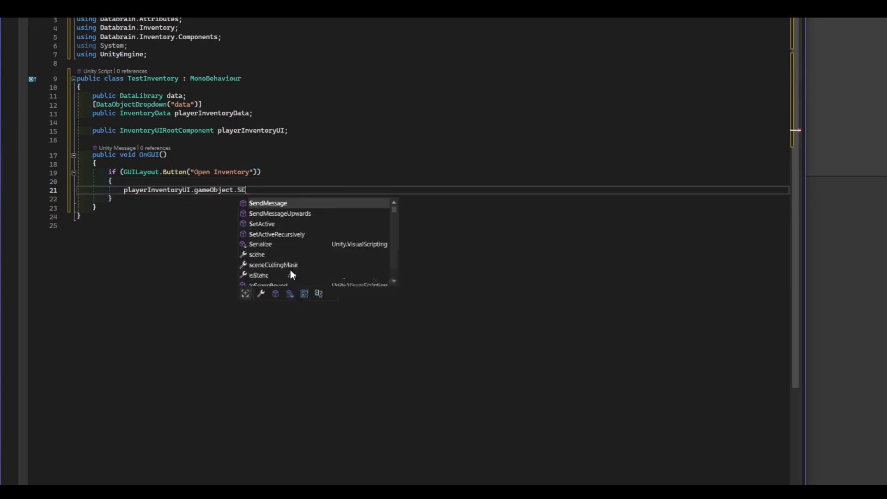
type("true);")
key("Return")
key("Return")
type("I")
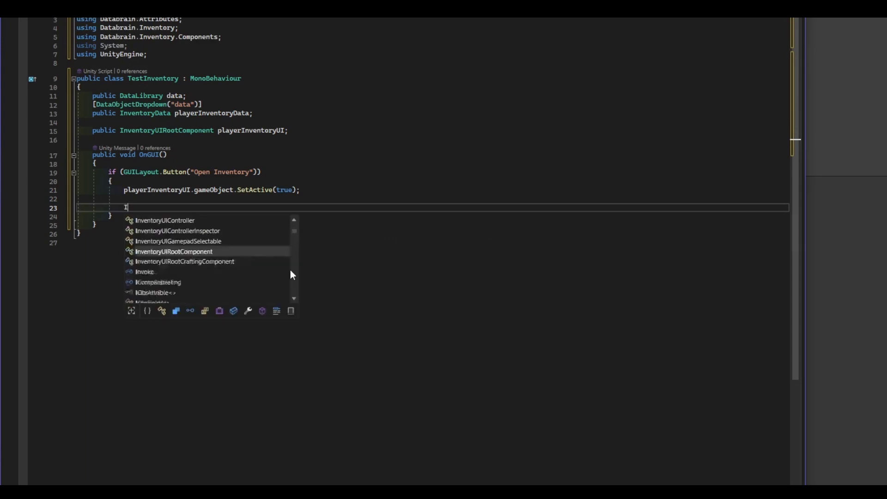
type("nventoryUIController.Instance.")
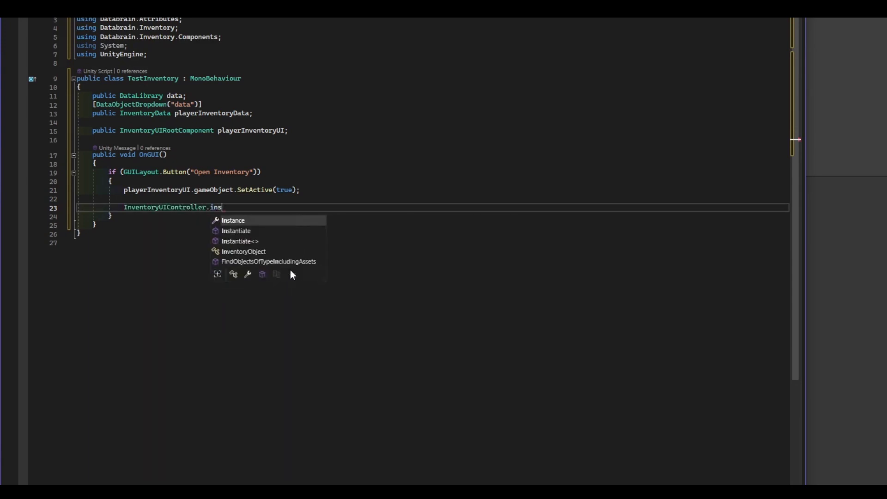
type("BuildInventory(playerInventoryData, ")
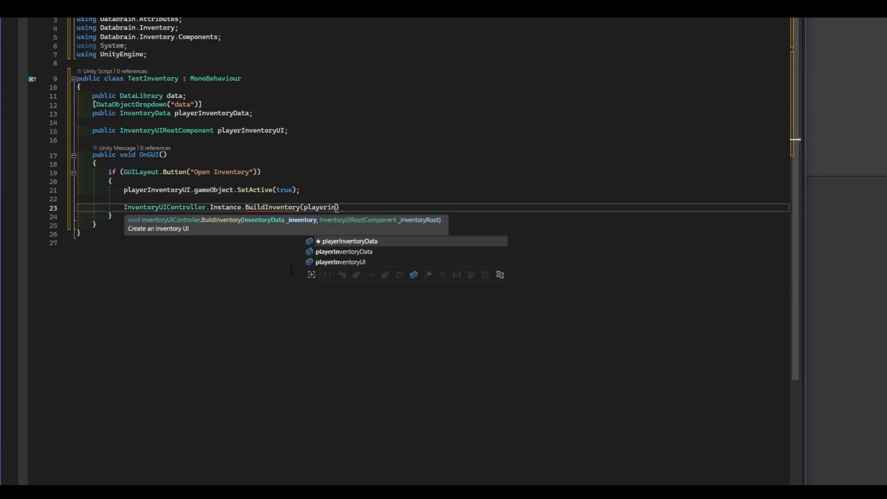
type("playerInventoryUI);")
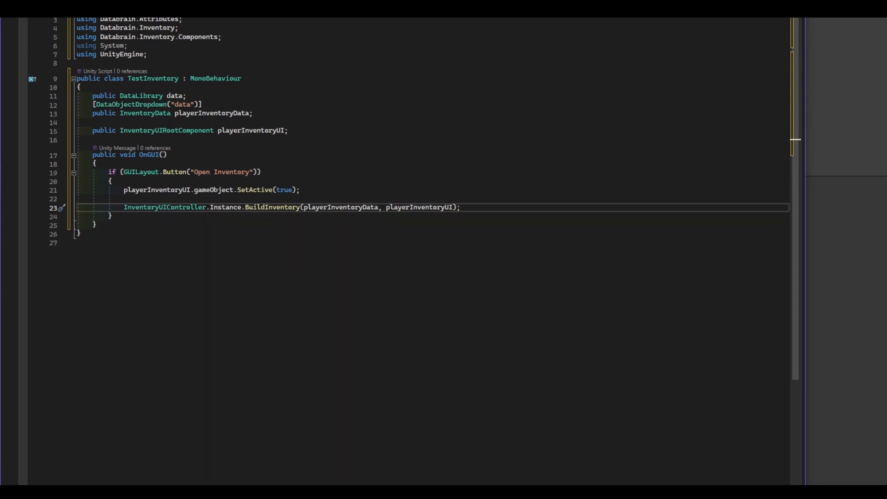
left_click(493, 356)
key("ctrl+s")
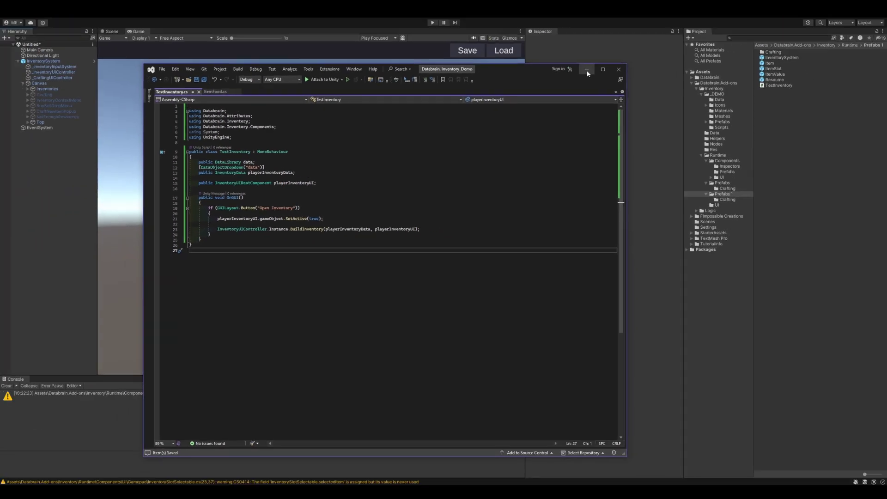
Back in Unity, create an empty GameObject and attach the TestInventory script to it
left_click(586, 71)
right_click(56, 166)
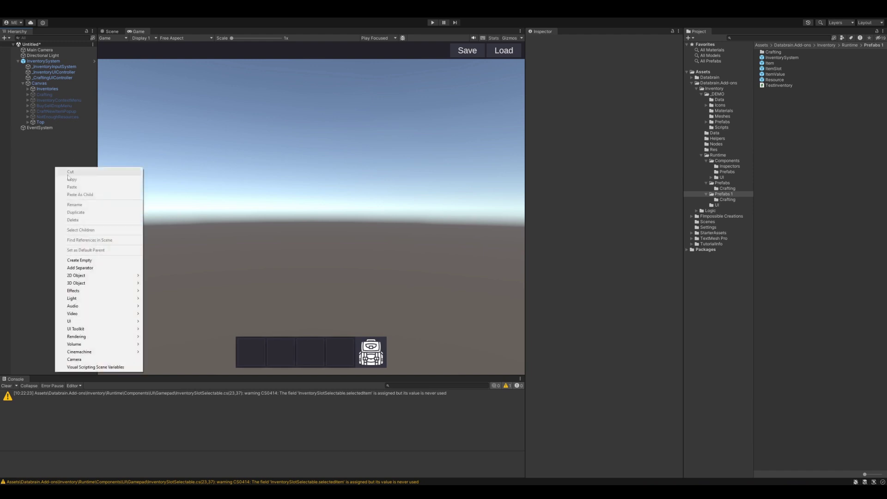
left_click(74, 261)
left_click_drag(778, 86, 611, 135)
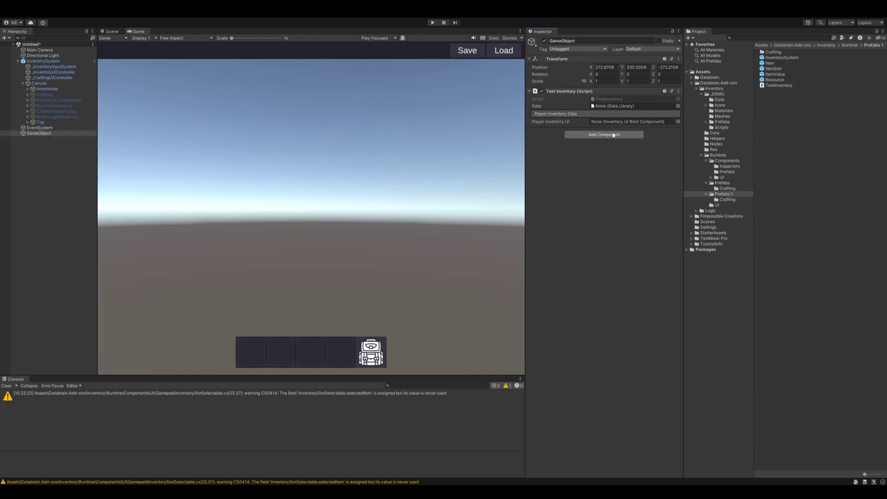
Assign DemoInventory as Data, Player Inventory as inventory data, and the PlayerInventory UI object
left_click(719, 100)
left_click_drag(780, 51, 627, 109)
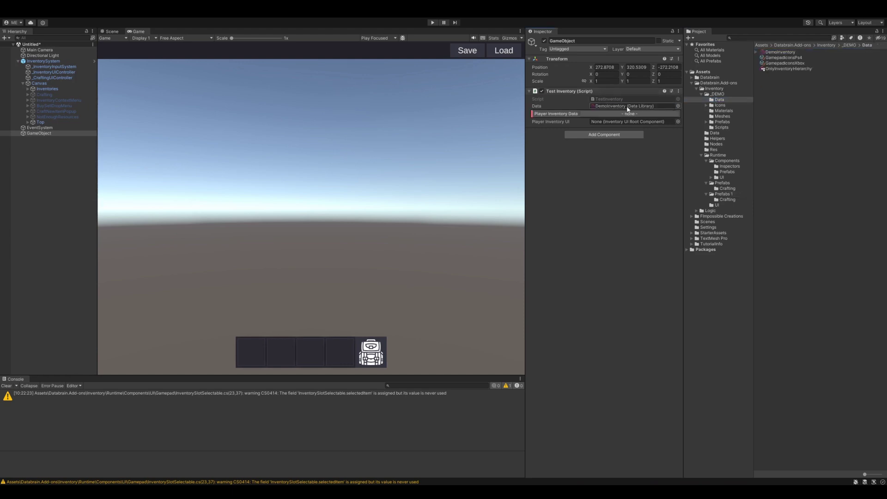
left_click(630, 114)
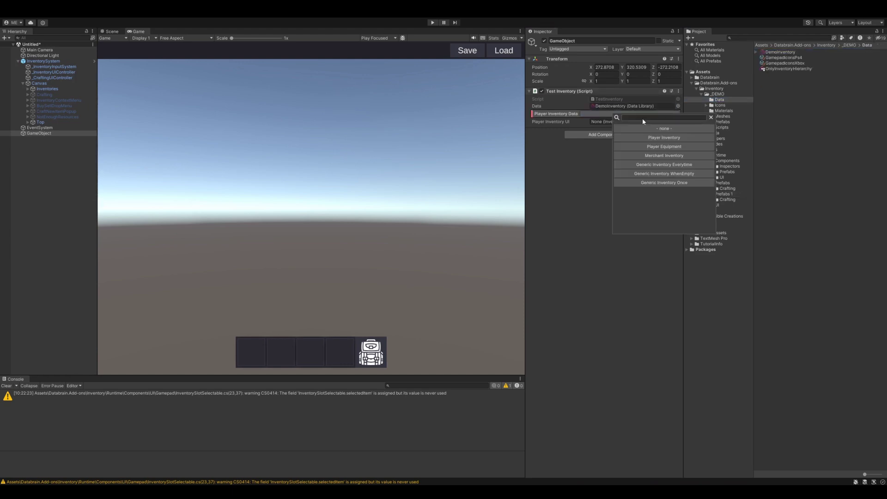
left_click(669, 138)
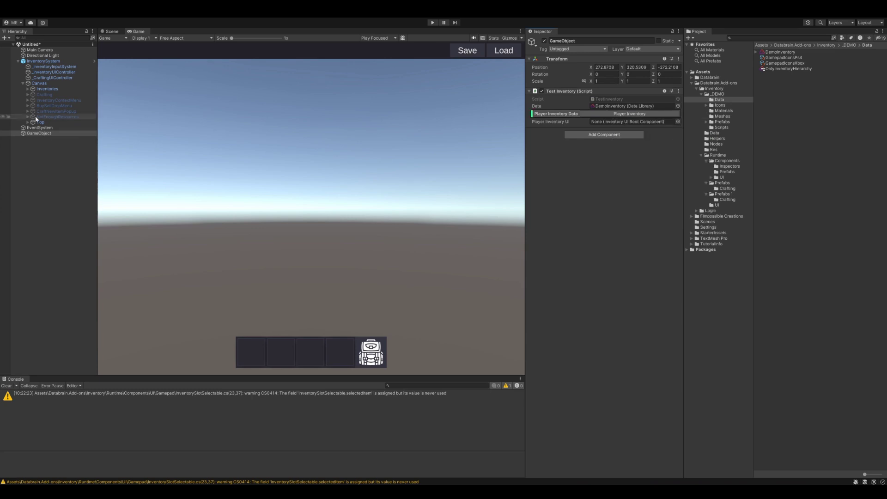
left_click(27, 89)
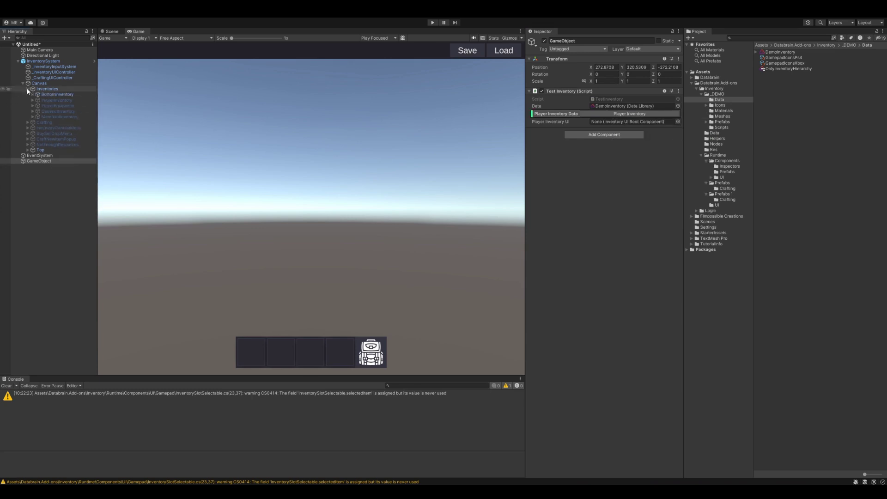
left_click(56, 100)
left_click_drag(57, 98, 624, 123)
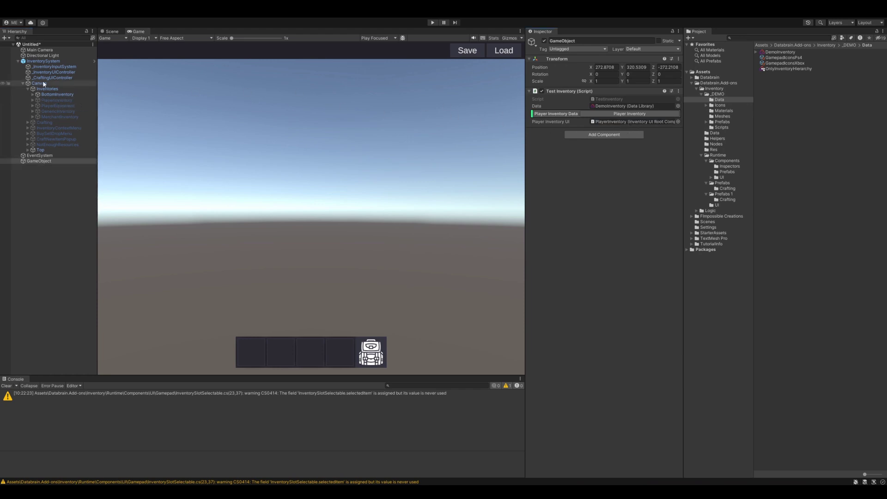
left_click(56, 99)
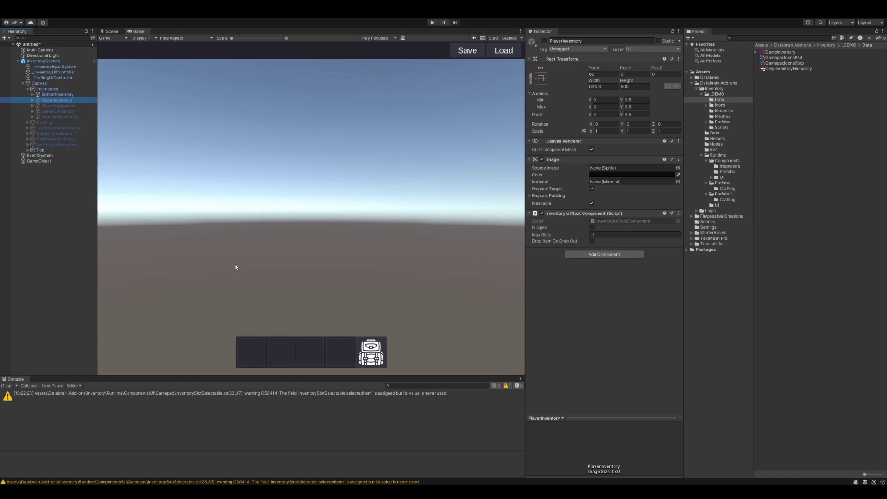
left_click(50, 163)
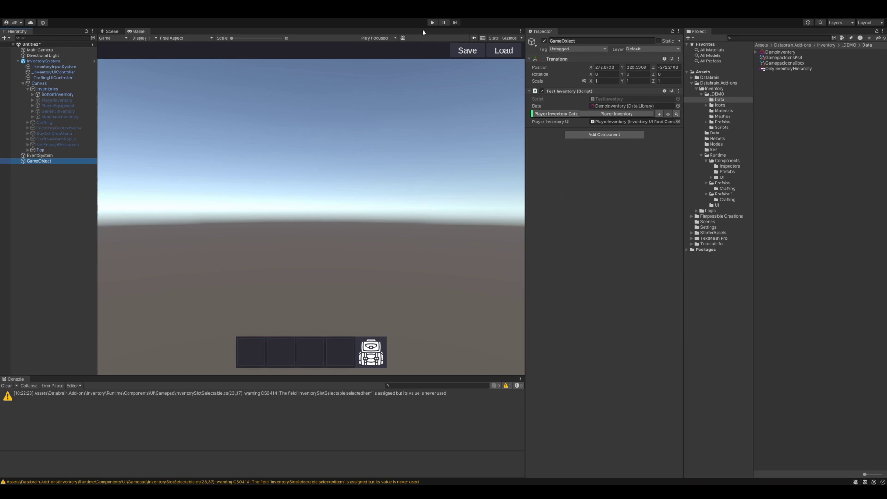
Play-test: open Player Inventory, split and re-merge the 3 sticks, close the window, stop playing
left_click(432, 23)
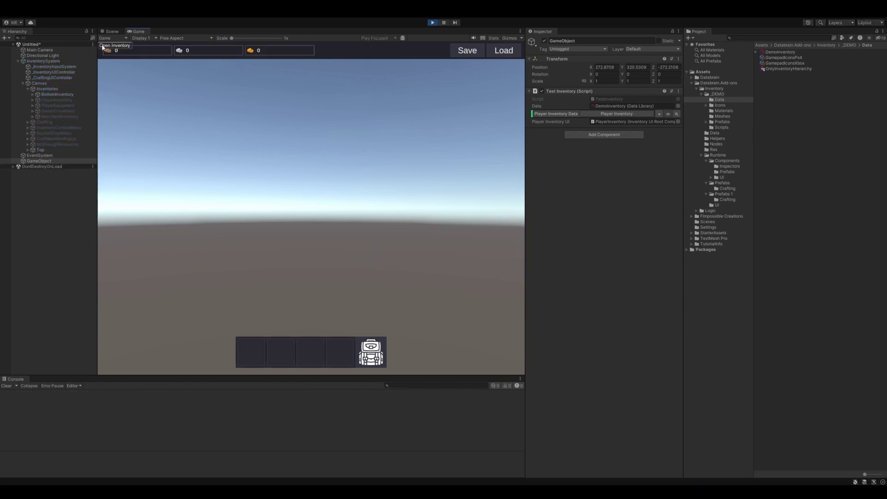
left_click(123, 48)
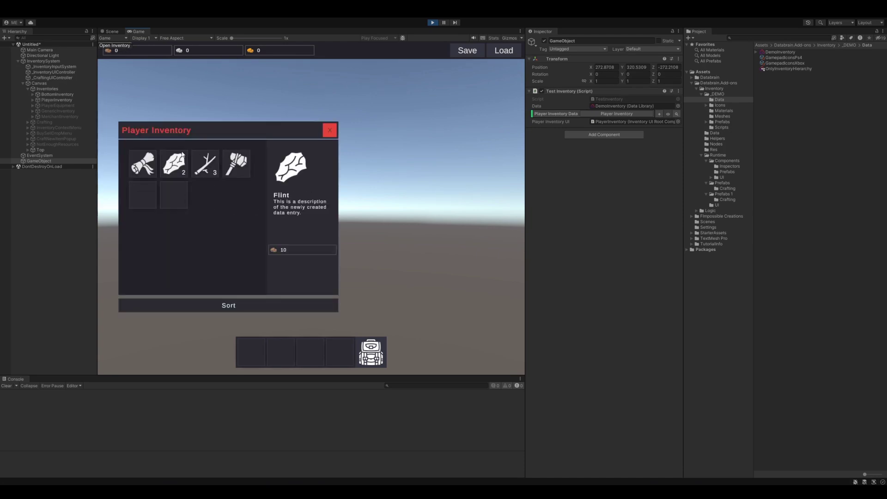
mouse_move(204, 164)
left_mouse_down()
mouse_move(174, 195)
mouse_move(206, 178)
mouse_move(204, 164)
left_mouse_up()
mouse_move(174, 195)
left_mouse_down()
mouse_move(205, 164)
mouse_move(173, 196)
mouse_move(142, 194)
left_mouse_up()
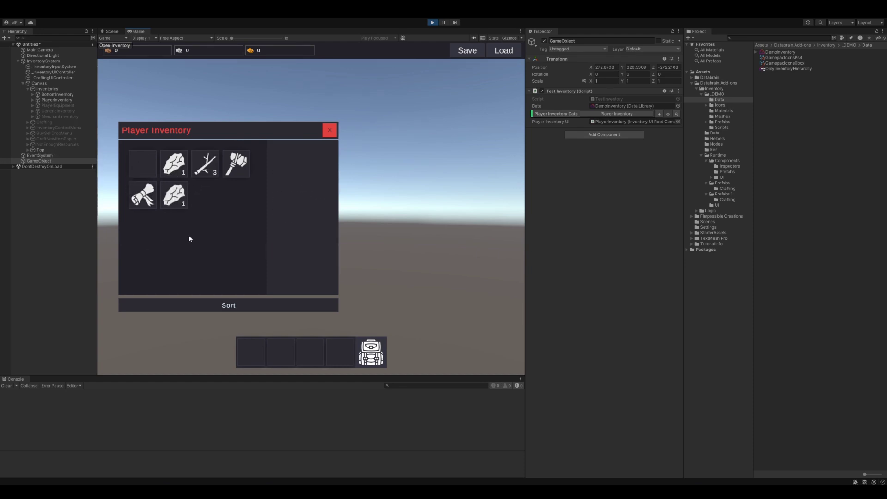
left_click(331, 131)
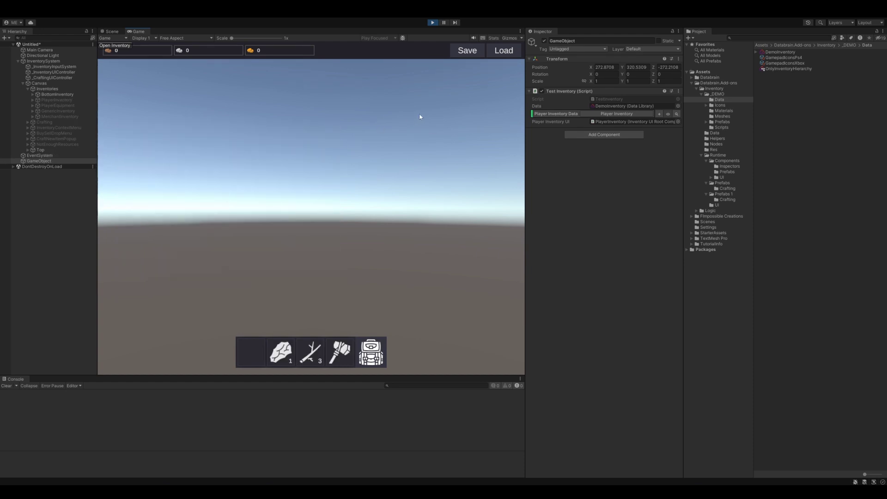
left_click(432, 23)
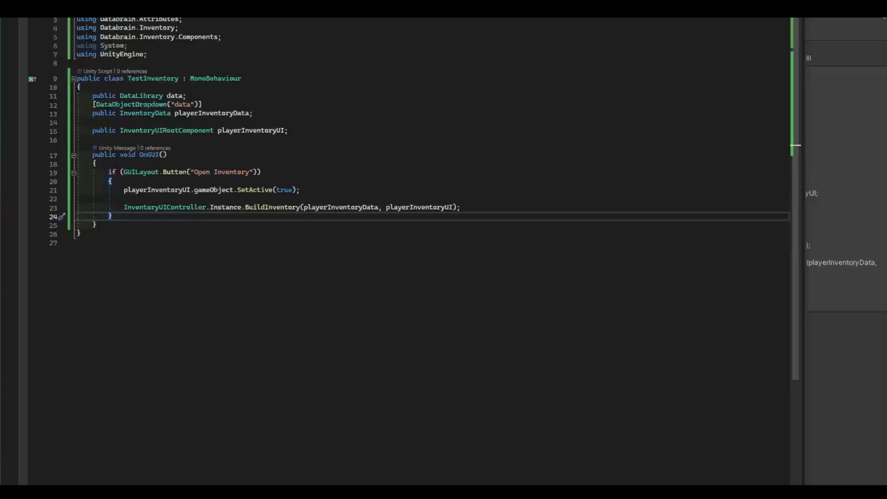
Add "Open Merchant" and "Open Crafting" GUILayout button blocks below Open Inventory
key("Return")
key("Return")
type("if (GUILayout.")
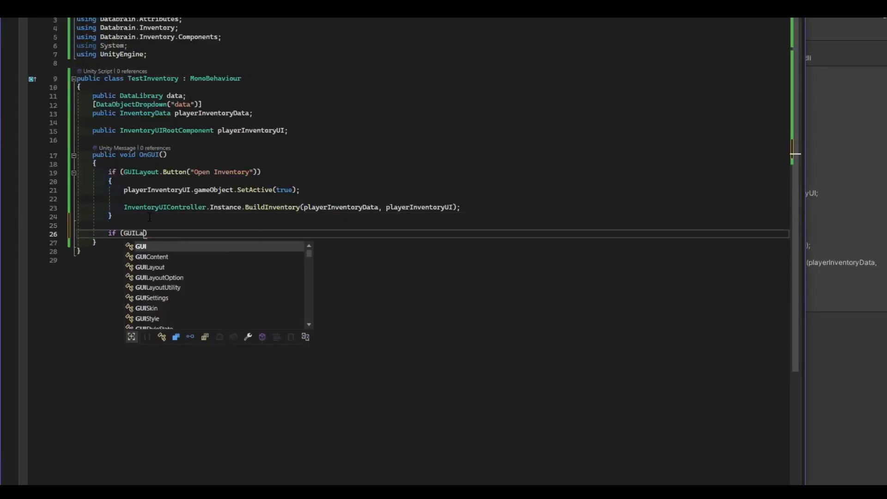
type("Button(\"Open Merc")
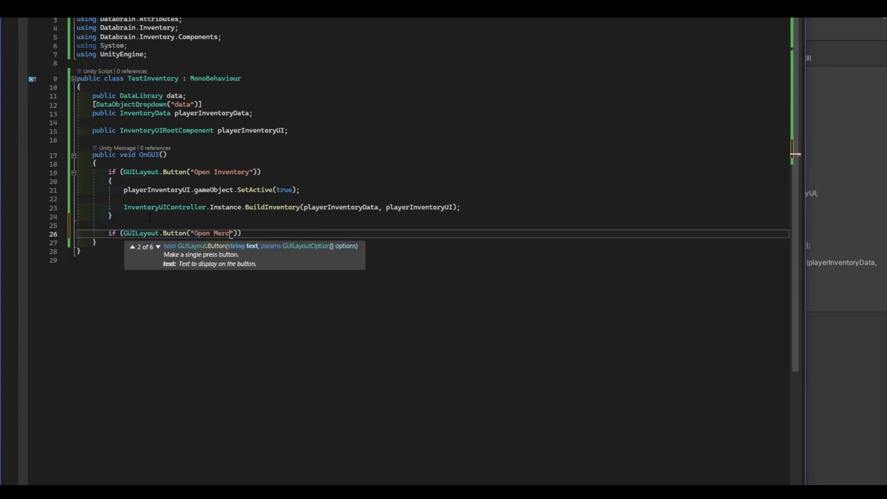
type("hant")
key("End")
key("Return")
type("{")
key("Return")
key("Down")
key("End")
key("Return")
key("Return")
type("if (GUILayout.Button(\"Open Cra")
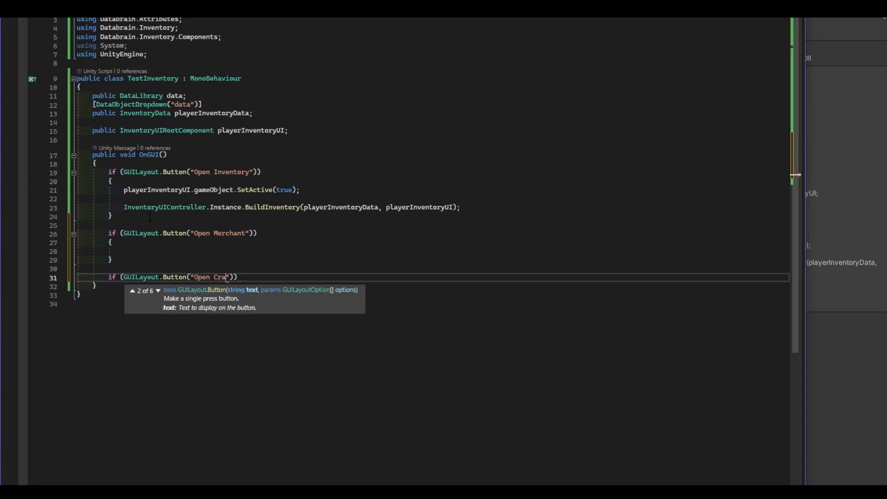
type("fting")
key("End")
key("Return")
type("{")
key("Return")
key("Down")
key("Down")
key("End")
key("Return")
key("Return")
Create empty OpenInventory, OpenMerchant and OpenCrafting methods after OnGUI
type("void OpenI")
type("nventory")
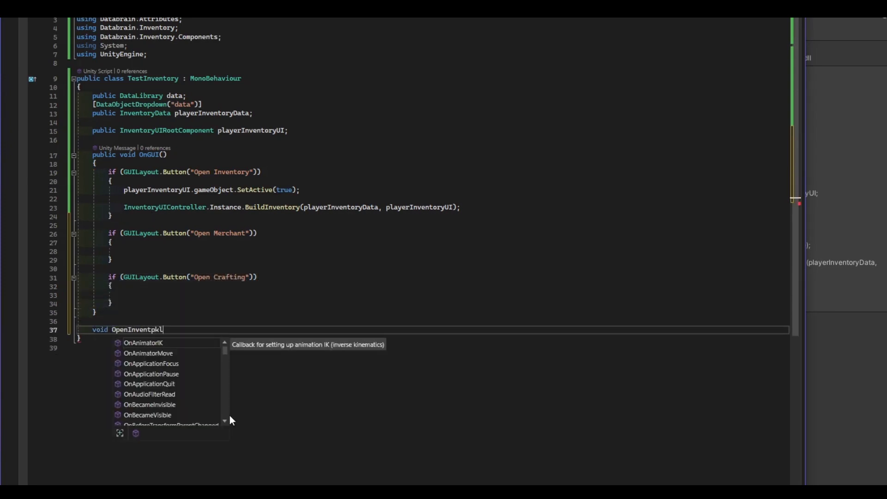
type("()")
key("Return")
type("{")
key("Return")
key("Down")
key("End")
key("Return")
key("Return")
type("void (")
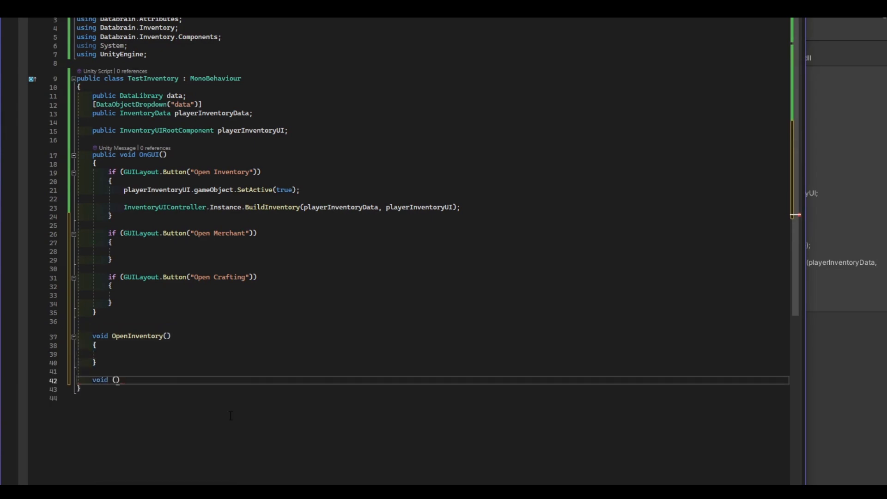
key("Left")
type("OpenMerchant")
key("End")
key("Return")
type("{")
key("Return")
key("Down")
key("End")
key("Return")
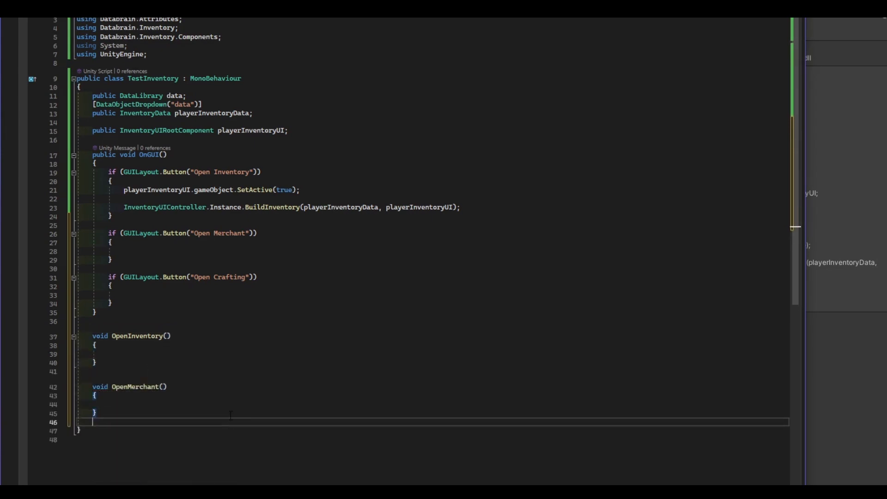
key("Return")
type("void OpenCrafti")
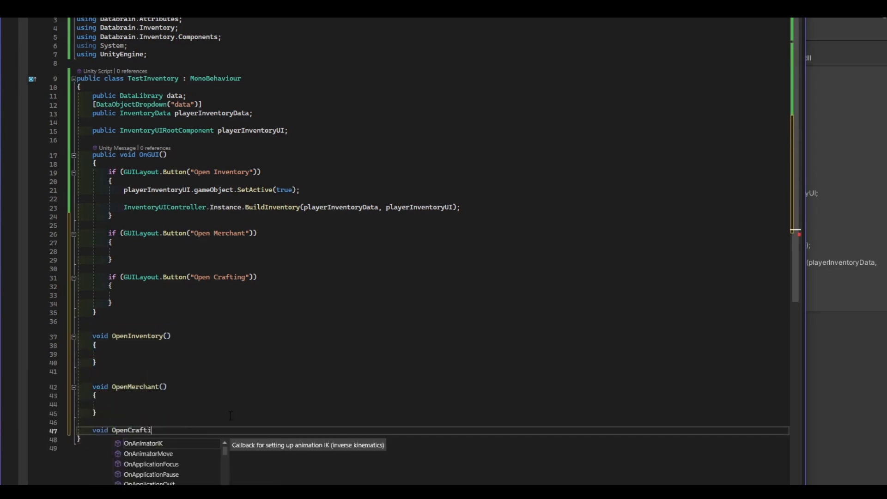
type("ng()")
key("Return")
type("{")
key("Return")
Move the inventory-opening code into OpenInventory and have each button call its matching method
left_click_drag(118, 191, 460, 208)
key("ctrl+x")
left_click(108, 336)
key("ctrl+v")
left_click(137, 190)
type("OpenInventory();")
left_click(194, 233)
type("OpenMerchant();")
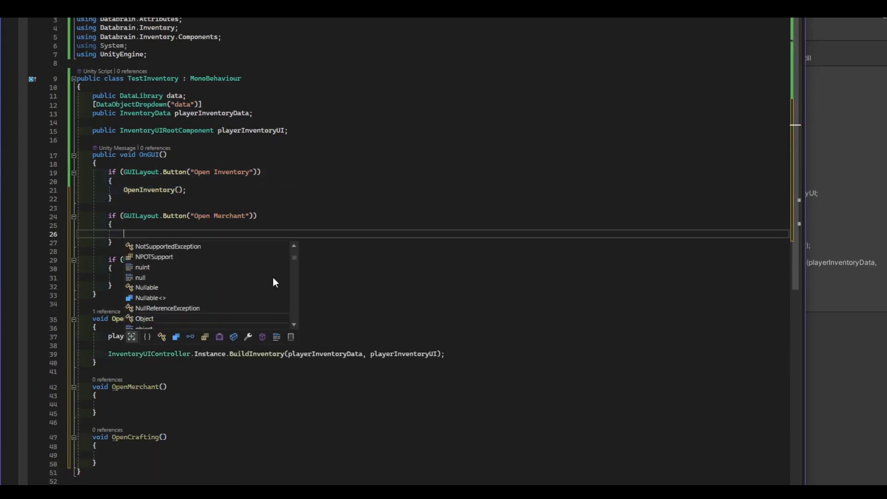
left_click(272, 277)
type("OpenCrafting();")
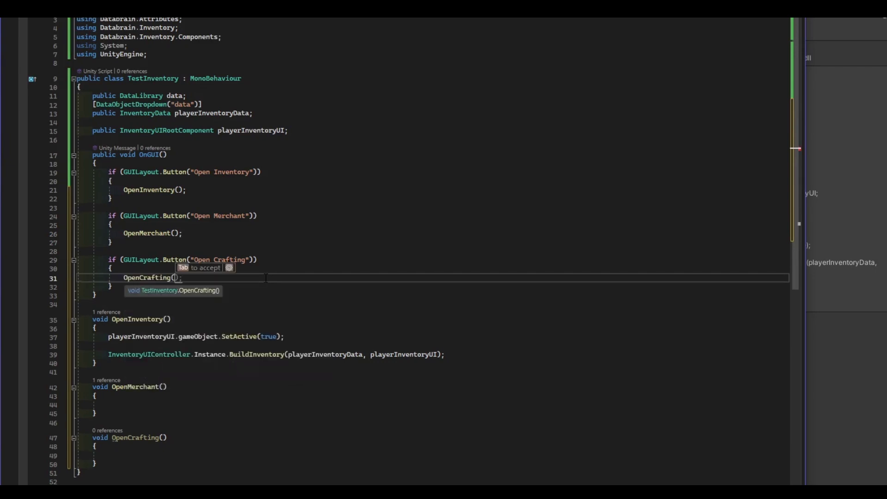
Declare merchantUI, craftingUI and a merchantData field copied from the inventory data declaration
left_click(320, 132)
key("Return")
type("public InventoryUIRootComponent merchant")
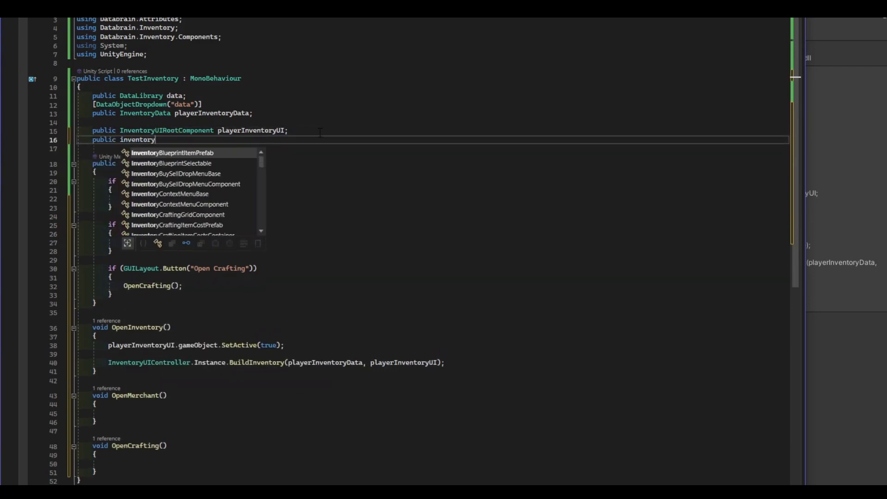
type("UI;")
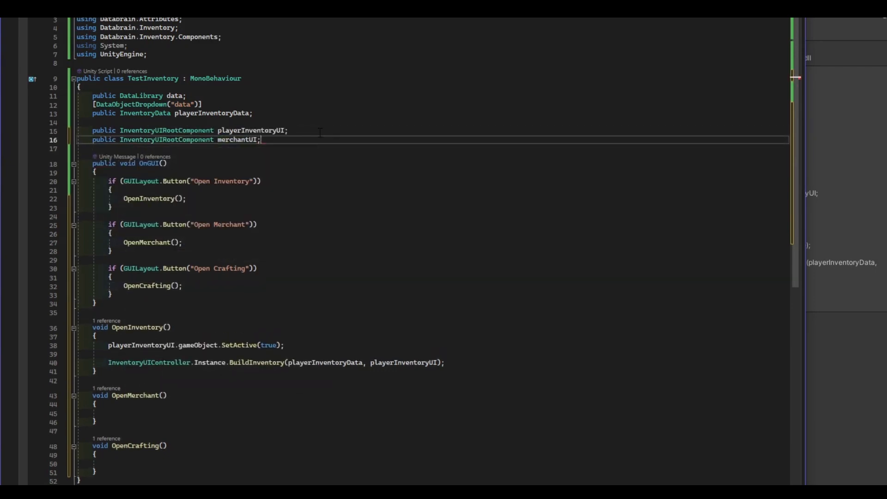
key("Return")
type("public Inventory")
key("Down")
key("Tab")
type("craftingUI;")
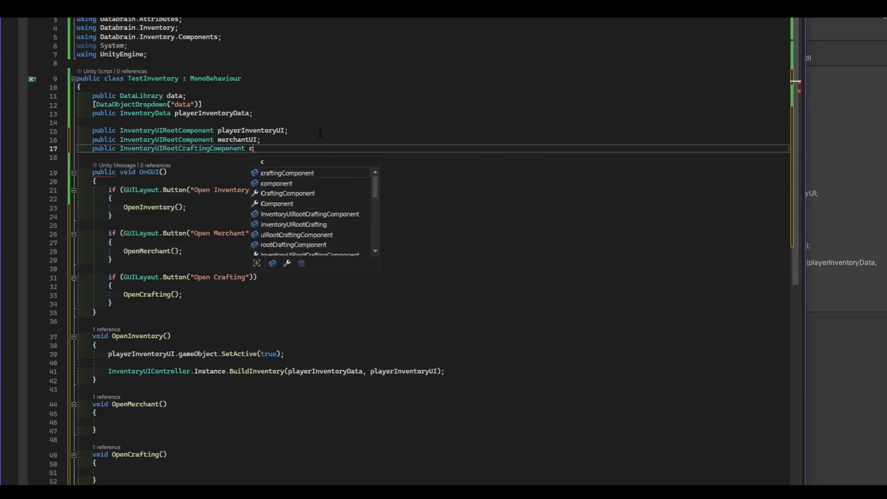
key("Up")
key("Up")
key("Up")
key("ctrl+v")
key("Up")
key("Up")
type("merchant")
left_click_drag(175, 148, 93, 139)
key("Delete")
left_click(241, 132)
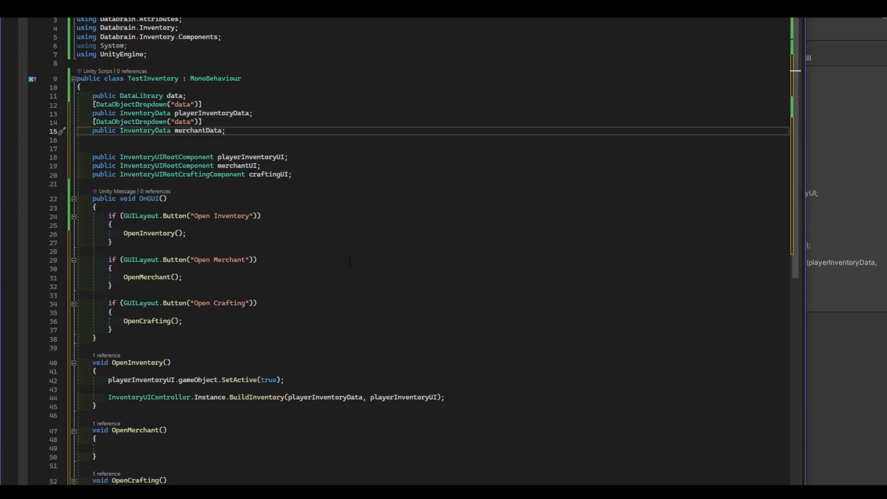
In OpenMerchant, show both playerInventoryUI and merchantUI with SetActive(true)
left_click_drag(108, 382, 285, 381)
left_click(361, 381)
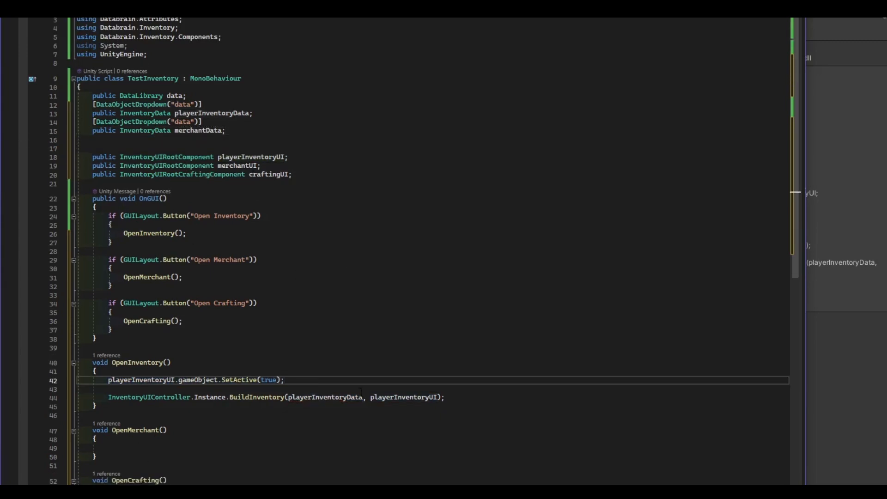
key("Return")
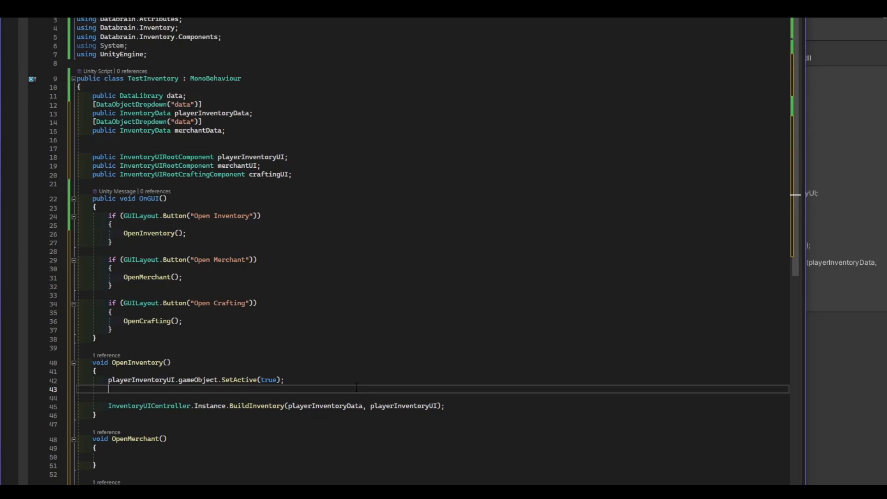
scroll(356, 387, "down", 3)
scroll(356, 387, "up", 1)
left_click_drag(108, 327, 285, 327)
key("ctrl+c")
left_click(286, 404)
key("ctrl+v")
key("Return")
type("merchantUI.gameObject.SetActive(true);")
key("Return")
key("Return")
Make OpenMerchant call BuildInventory(playerInventoryData, playerInventoryUI) and BuildInventory(merchantData, merchantUI)
type("InventoryUIController.Instance.BuildInventory(playerin")
key("Tab")
type(", player")
key("Tab")
type(");")
key("Return")
type("InventoryUIController.Instance.bu")
key("BackSpace")
key("BackSpace")
type("BuildInventory(merchantData, merchantUI);")
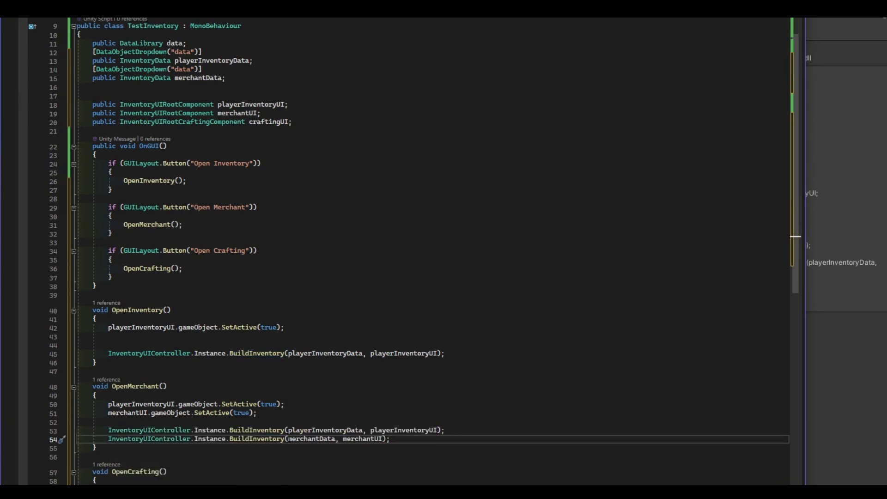
Make OpenInventory hide the merchant window with merchantUI.gameObject.SetActive(false)
scroll(265, 447, "down", 3)
left_click_drag(108, 334, 258, 334)
key("ctrl+c")
left_click(184, 258)
key("ctrl+v")
key("BackSpace")
key("BackSpace")
key("BackSpace")
key("BackSpace")
key("BackSpace")
key("BackSpace")
type("false);")
Make OpenCrafting hide the player inventory and merchant UIs with SetActive(false)
left_click_drag(107, 325, 258, 334)
key("ctrl+c")
left_click(198, 411)
key("ctrl+v")
double_click(268, 411)
type("false")
key("Down")
key("BackSpace")
key("BackSpace")
key("BackSpace")
key("BackSpace")
key("BackSpace")
key("BackSpace")
type("false);")
Show craftingUI and call CraftingUIController.Instance.BuildCrafting(playerInventoryData, craftingUI) in OpenCrafting
key("Return")
type("crafti")
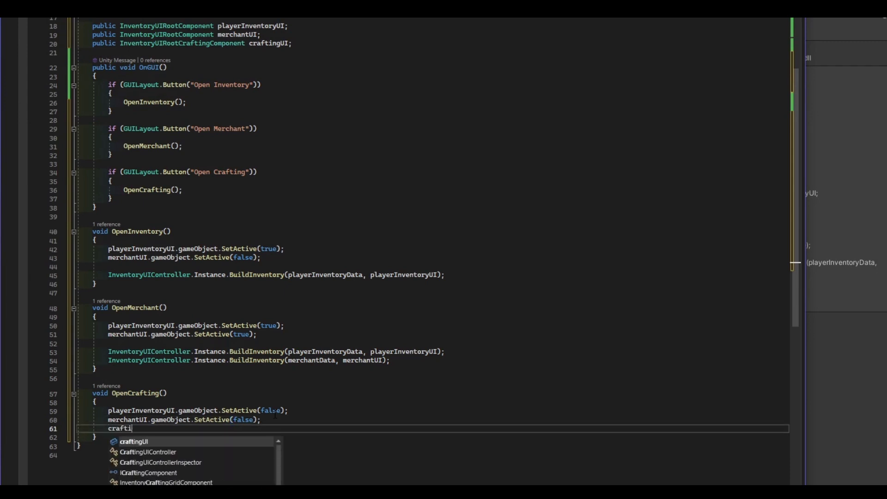
type("ngUI.gameObject.SetActive(true);")
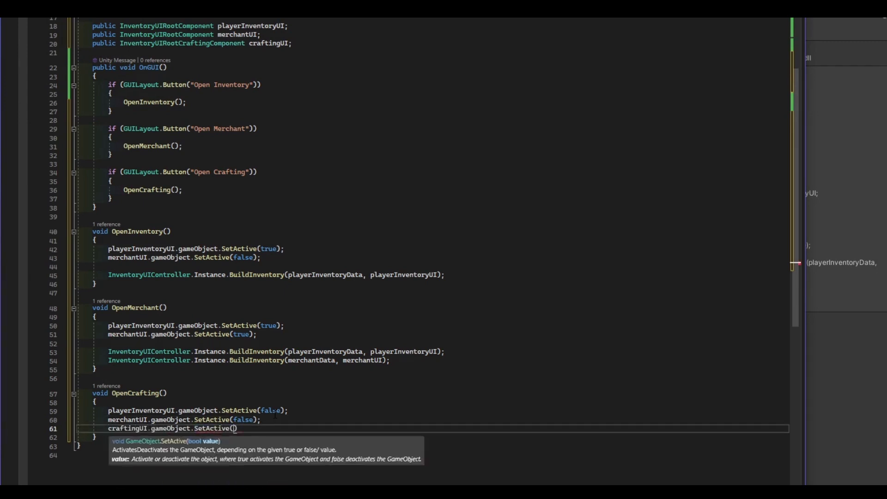
key("Return")
key("Return")
type("I")
key("BackSpace")
type("CraftingUIController.Instance.BuildCrafting(")
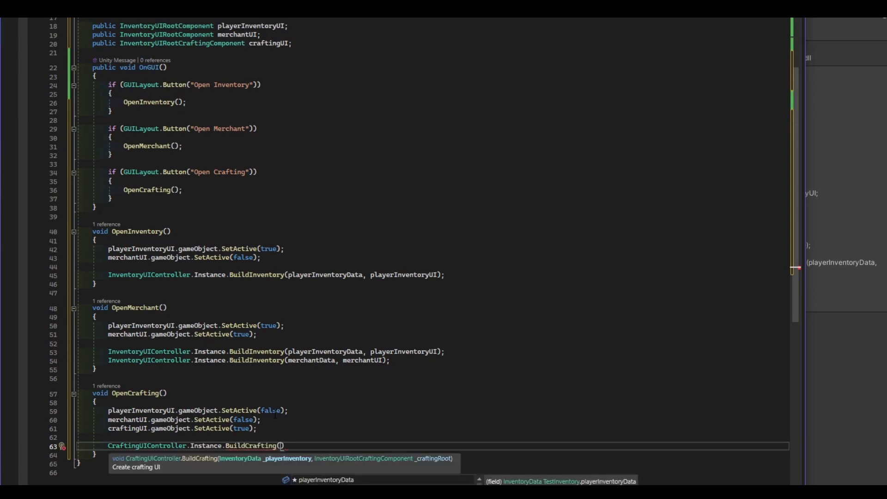
type("craft")
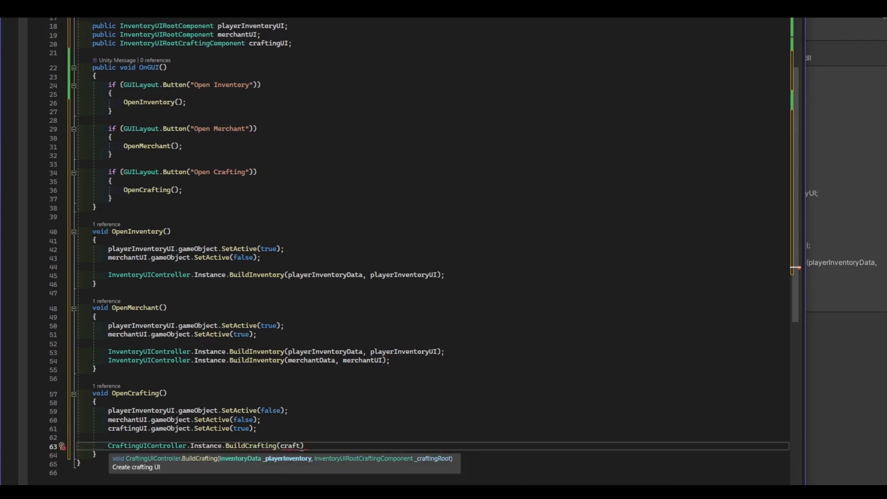
double_click(291, 445)
type("playerInventoryData, craftingUI);")
left_click(256, 428)
Set Test Inventory's Merchant Data to Merchant Inventory and assign the MerchantInventory and Crafting objects as Merchant UI and Crafting UI
scroll(415, 250, "up", 3)
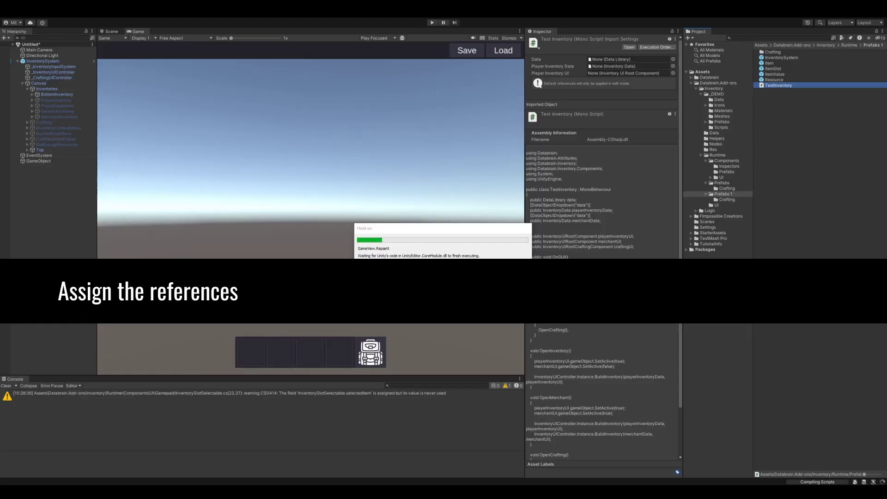
left_click(38, 161)
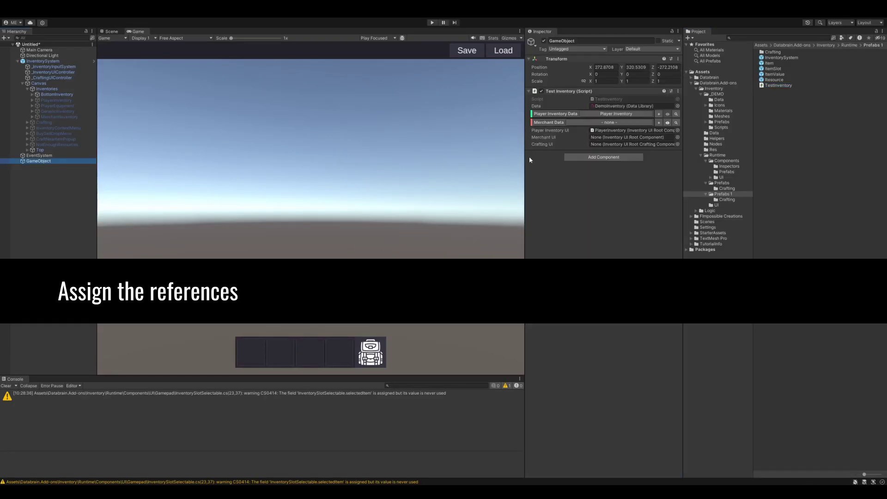
left_click(610, 122)
left_click(679, 166)
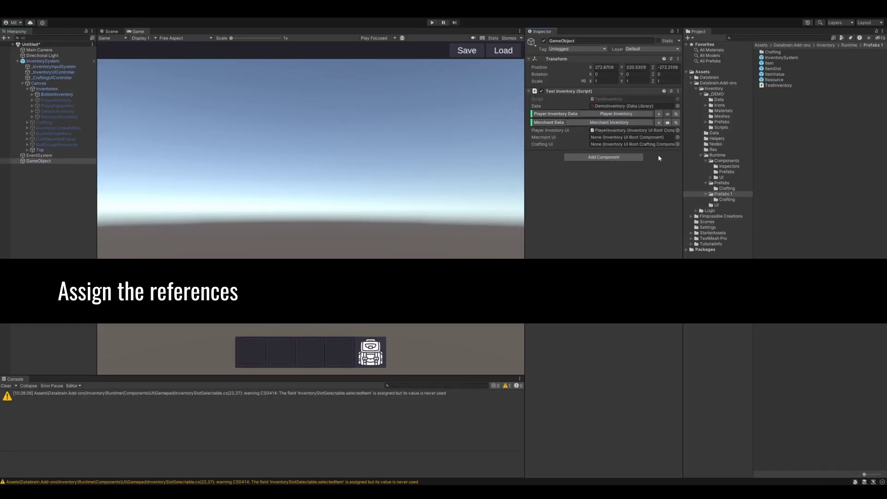
left_click_drag(57, 117, 608, 135)
left_click(26, 122)
left_click_drag(42, 122, 643, 145)
left_click(432, 22)
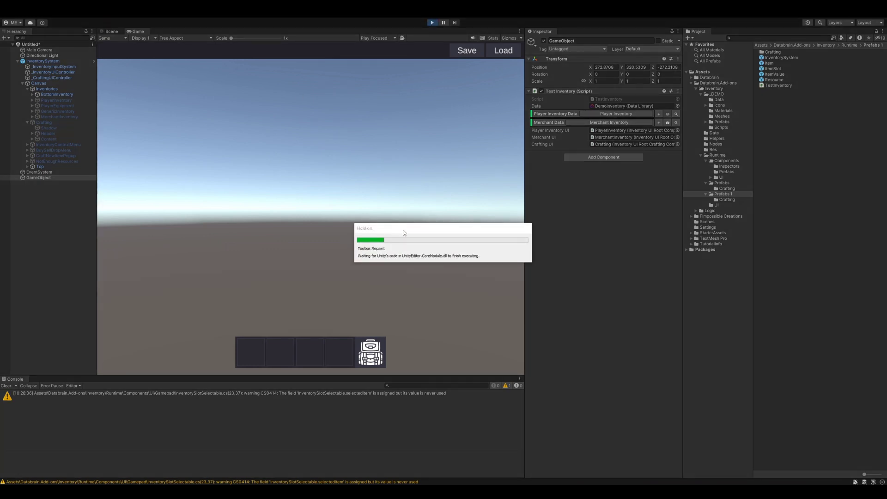
Open the merchant window and try selling a wood stick, dismissing the MISSING RESOURCES warning
left_click(129, 56)
left_click_drag(526, 193, 606, 193)
left_click_drag(220, 172, 182, 195)
left_click(339, 277)
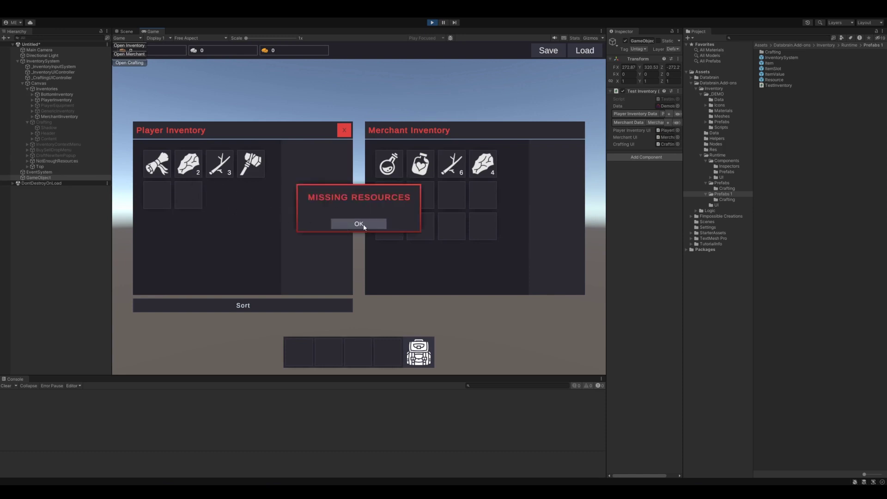
left_click(363, 225)
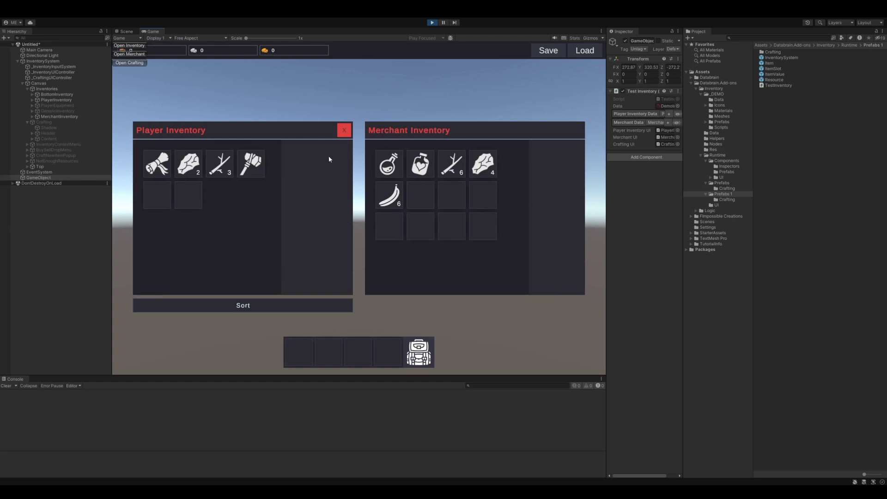
Open the crafting window, craft one Stone-Axe, then close it
left_click(129, 62)
left_click(249, 142)
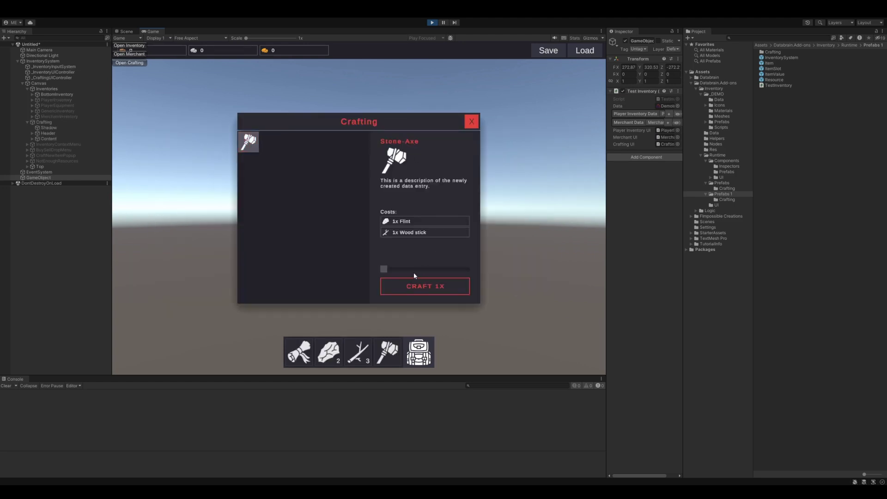
left_click(406, 283)
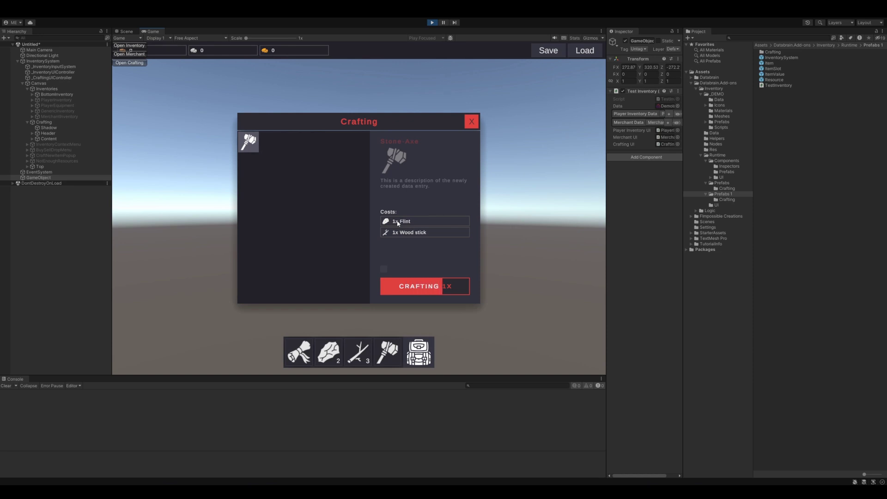
left_click(471, 122)
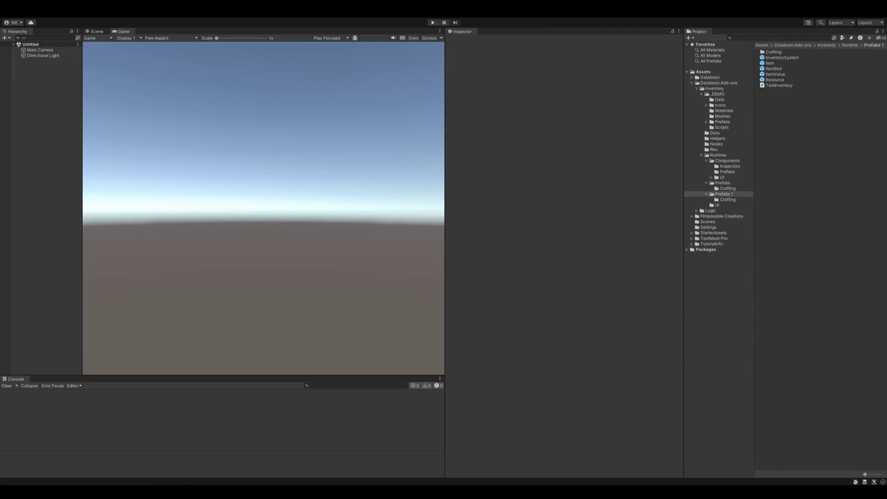
Create a UI Image named Inventory sized 500 by 500
right_click(30, 73)
mouse_move(72, 226)
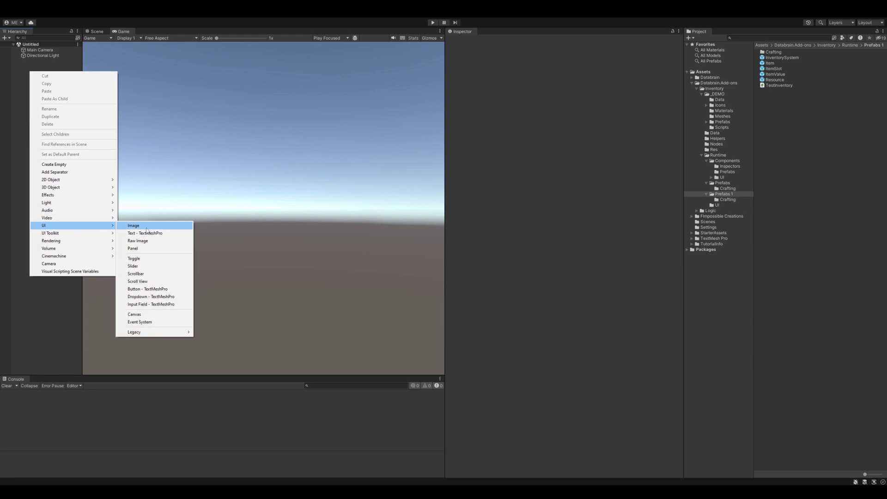
left_click(128, 227)
type("Inventory")
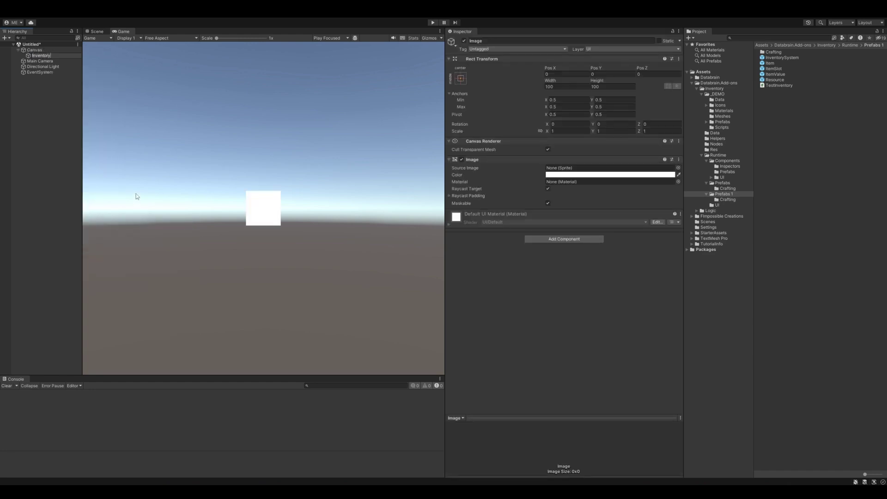
key("Return")
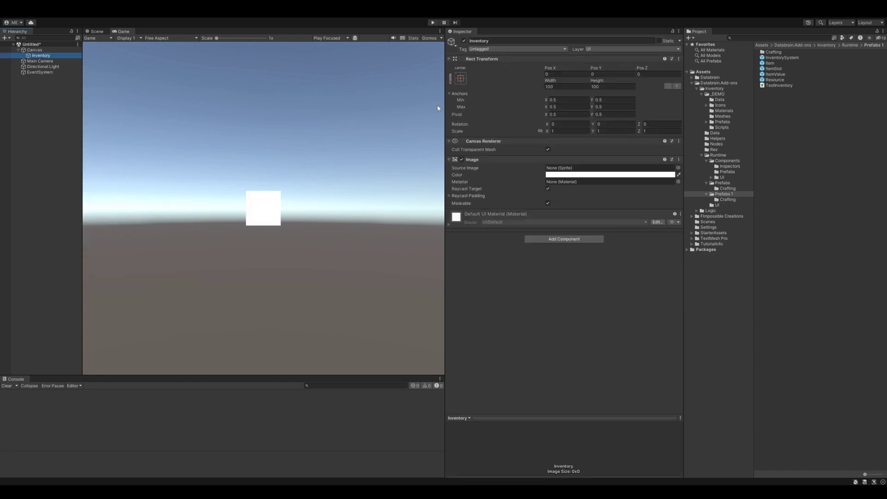
left_click_drag(550, 80, 575, 81)
type("500")
left_click(602, 86)
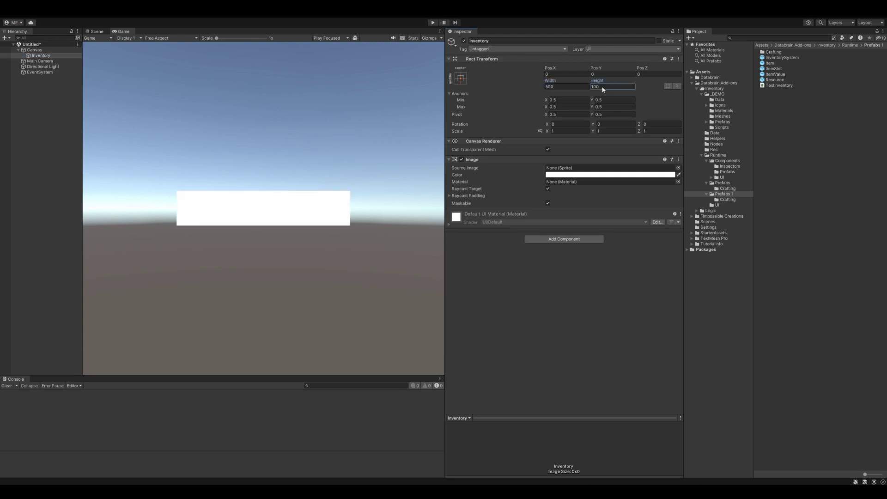
type("500")
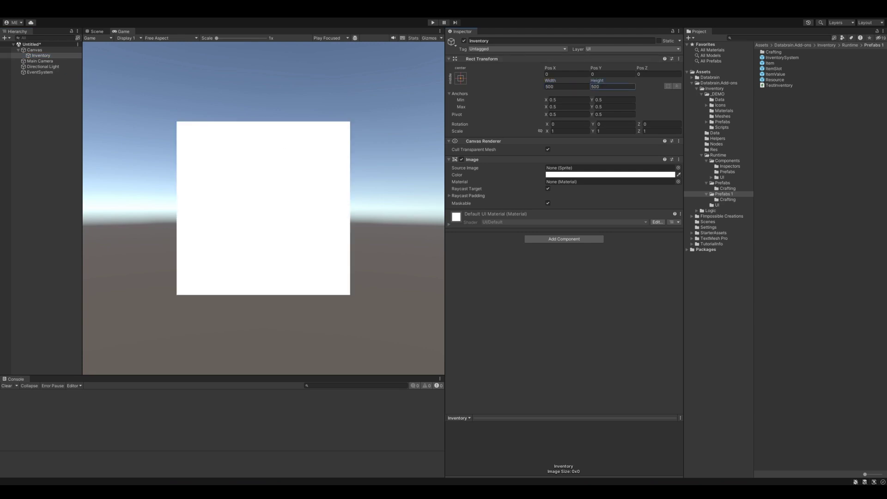
left_click(41, 56)
Add a grey child Image inside Inventory
right_click(40, 55)
left_click(151, 229)
key("Return")
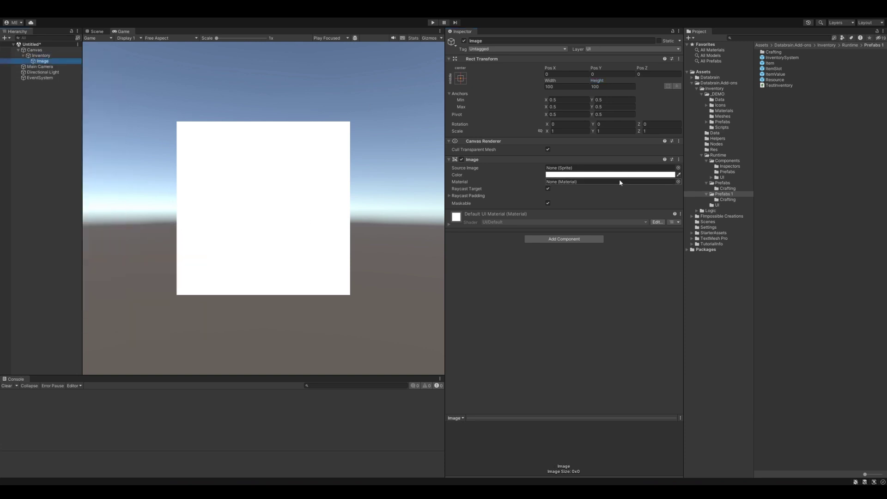
left_click(610, 175)
left_click(683, 171)
Stretch the child image to fill its parent with insets of 10 on each side
left_click(460, 78)
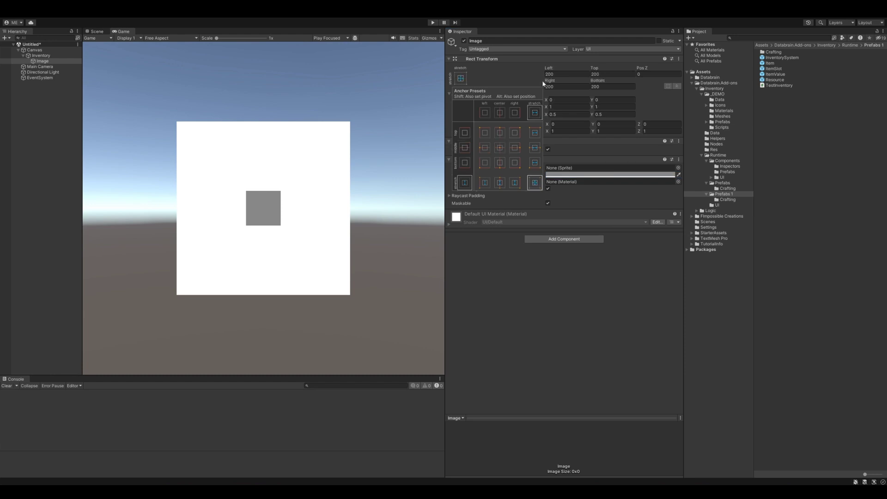
left_click(536, 183)
left_click(566, 74)
type("10")
key("Tab")
type("10")
key("Tab")
type("10")
key("Tab")
type("10")
key("Tab")
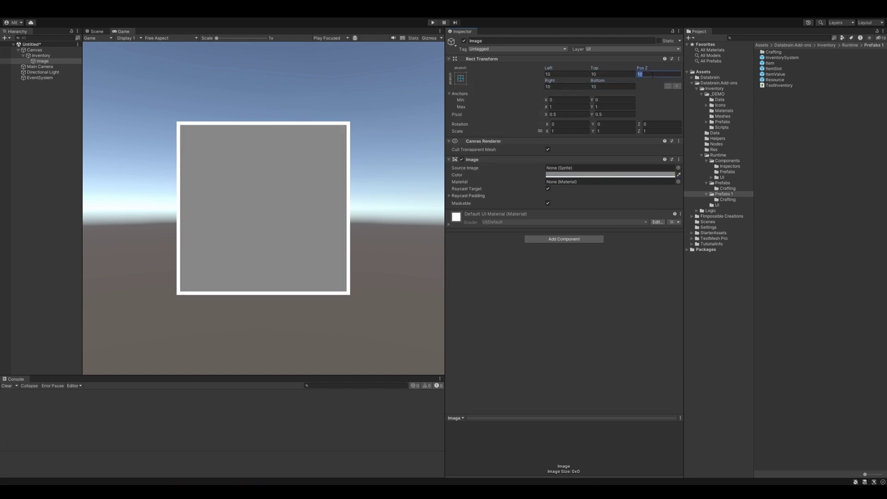
left_click(583, 239)
Add a Grid Layout Group to the image and fill it with duplicated ItemSlot prefabs
type("grid")
key("Return")
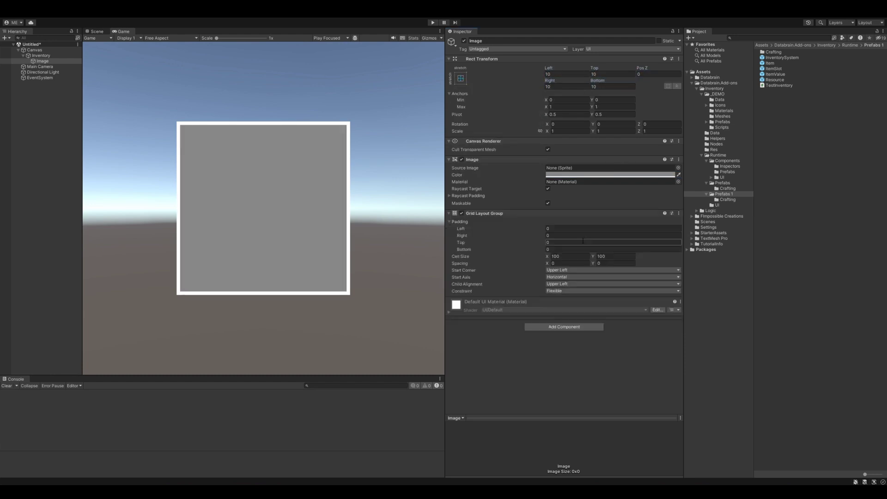
left_click_drag(773, 69, 46, 63)
key("ctrl+d")
key("ctrl+d")
key("ctrl+d")
key("ctrl+d")
key("ctrl+d")
key("ctrl+d")
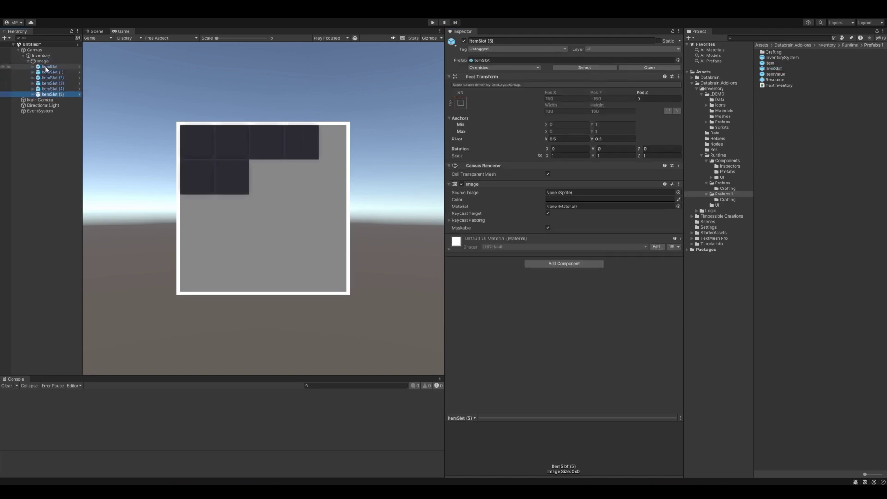
Set the grid's padding and spacing values to 5
left_click(43, 61)
left_click(600, 229)
type("5")
key("Tab")
type("5")
key("Tab")
type("5")
key("Tab")
type("5")
left_click(557, 263)
type("5")
key("Tab")
type("5")
Narrow the Inventory panel to 445 wide and rename the inner image Grid
left_click(40, 55)
left_click_drag(550, 80, 489, 90)
type("445")
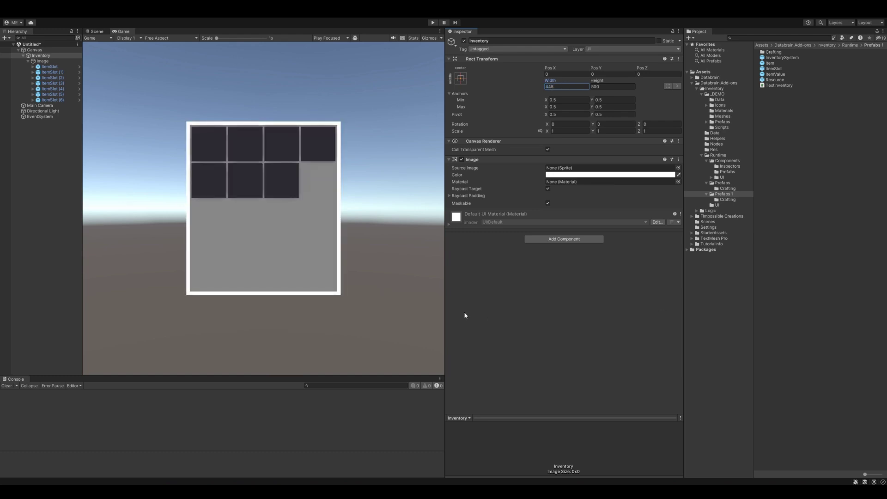
left_click(43, 61)
left_click(43, 61)
type("Grid")
key("Return")
Delete the test ItemSlots from Grid and search Add Component for 'inventorygr'
left_click(50, 67)
left_click(51, 100, "shift")
key("Delete")
left_click(41, 61)
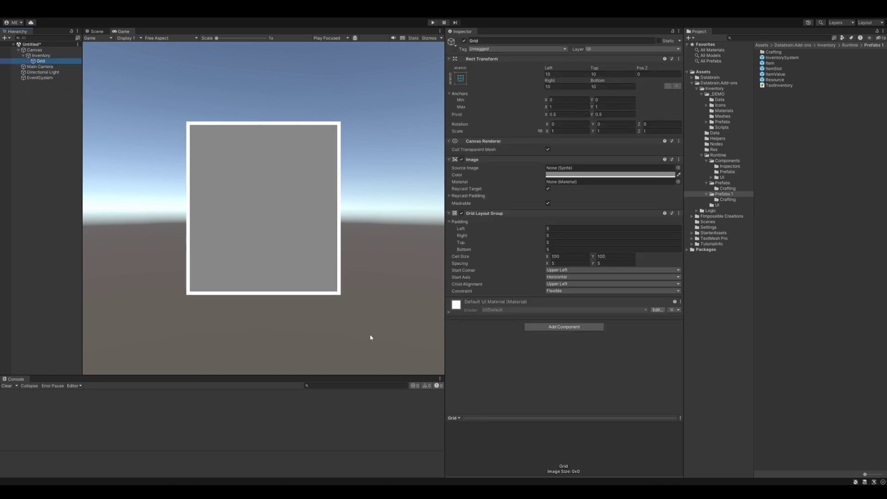
left_click(558, 326)
type("inventorygri")
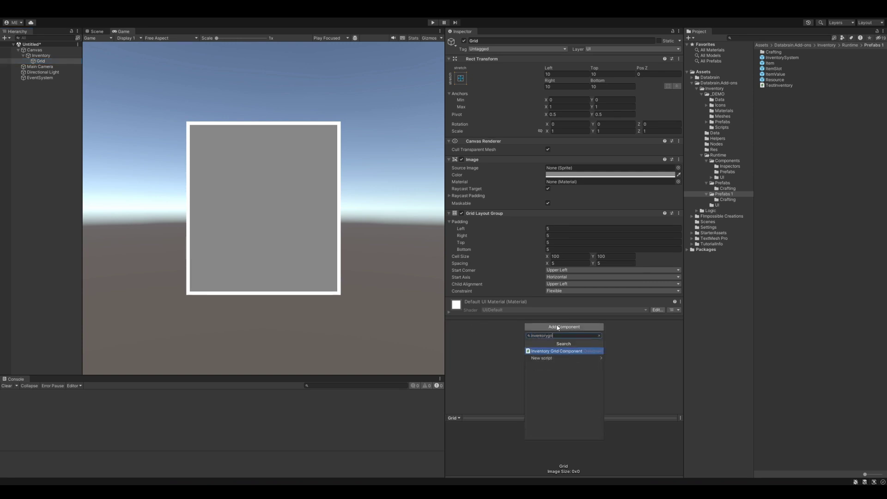